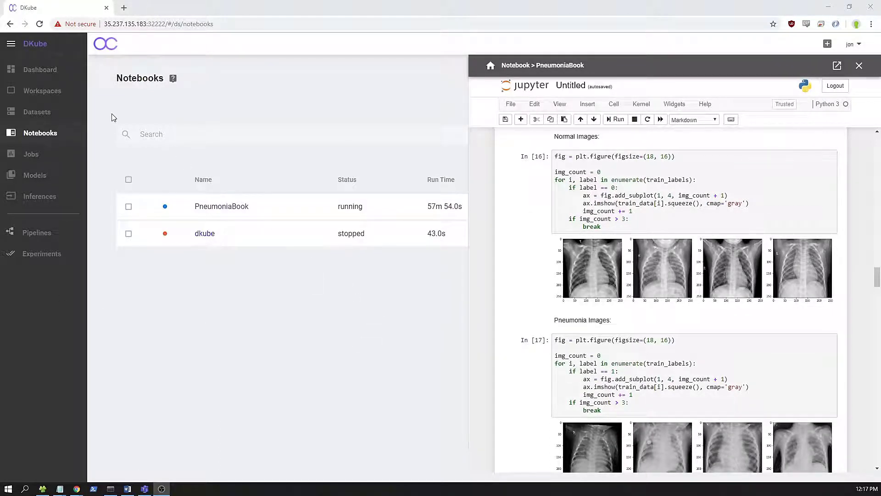
- Review the dashboard's quick-access cards, the account options, and the current and historical resource usage charts
left_click(49, 75)
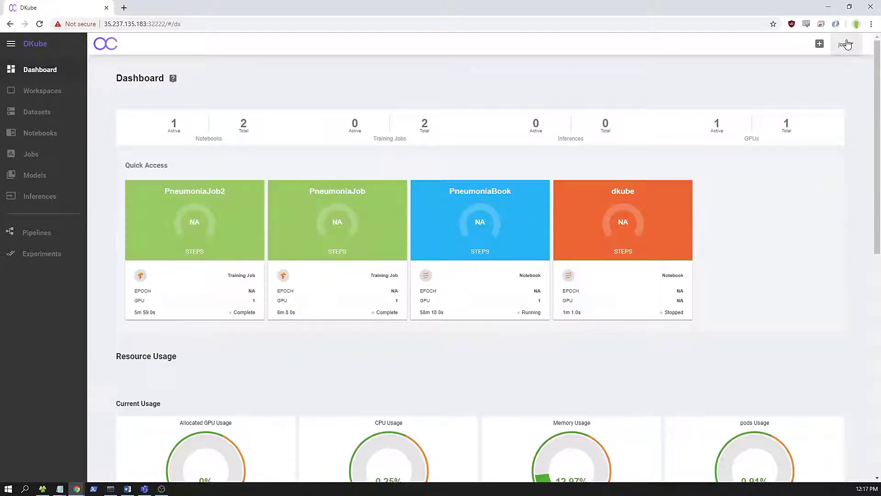
left_click(850, 43)
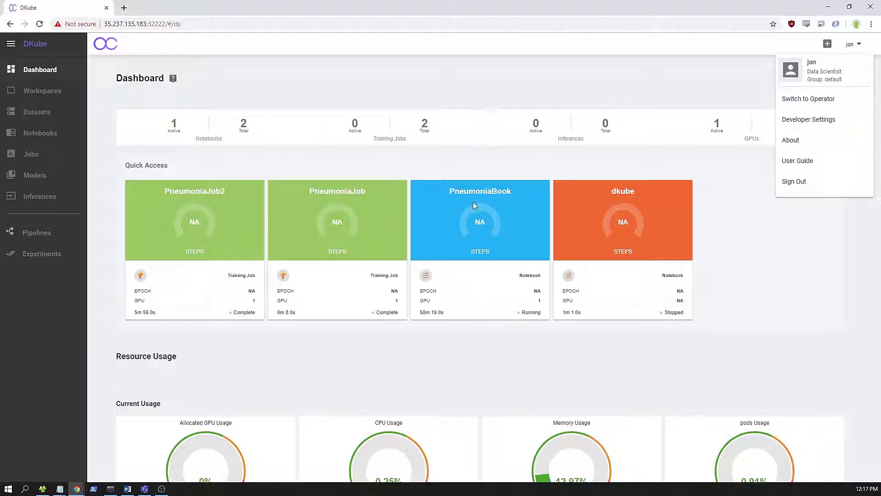
left_click(442, 112)
scroll(464, 202, "down", 2)
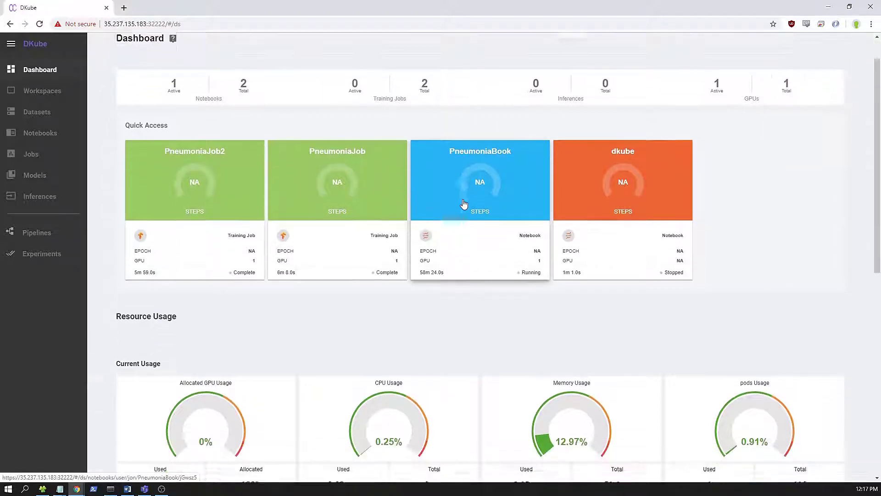
scroll(464, 202, "down", 3)
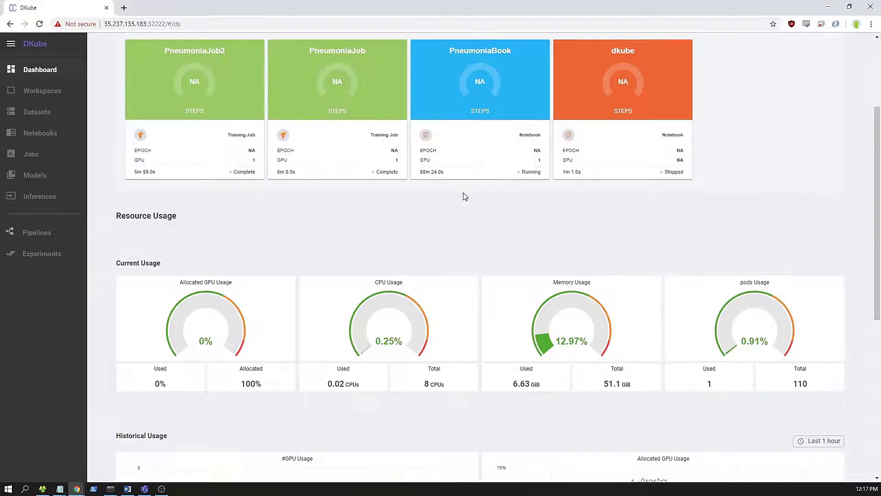
scroll(464, 197, "down", 3)
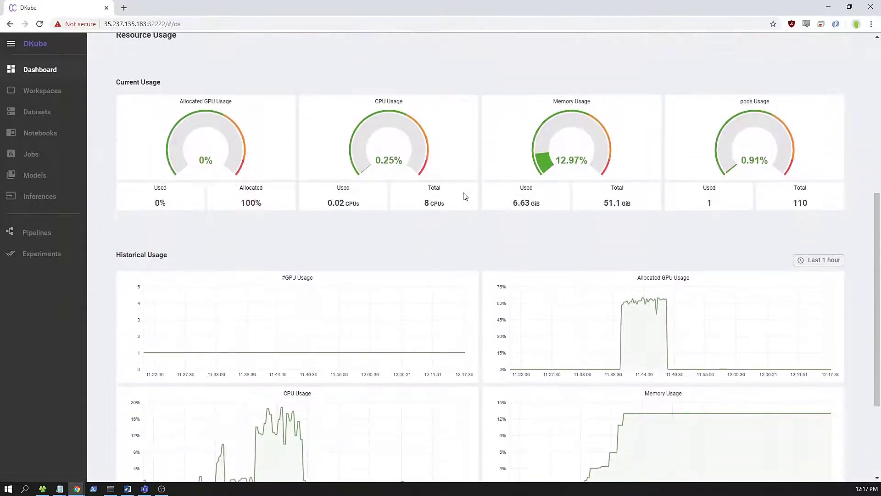
scroll(464, 196, "down", 2)
mouse_move(246, 191)
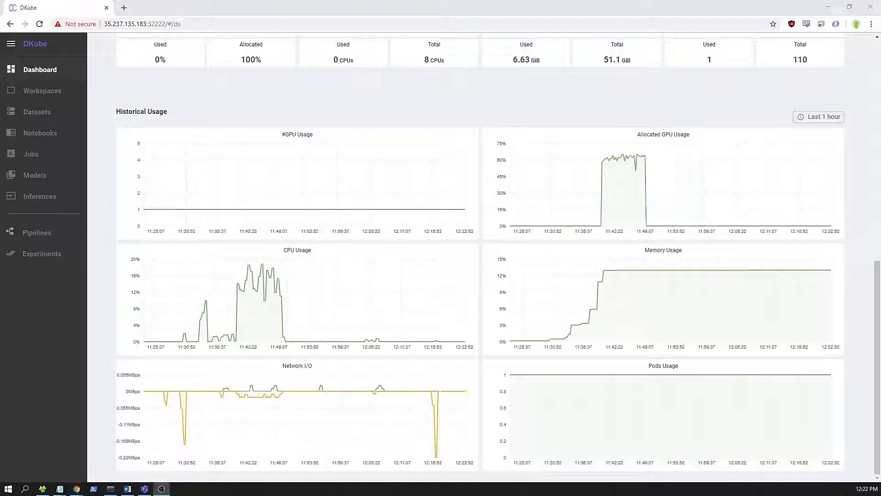
- Add a GitHub workspace named PneumoniaDemo from the copied pediatric-pneumonia-detection repository URL, without a tag, and open its details
left_click(41, 91)
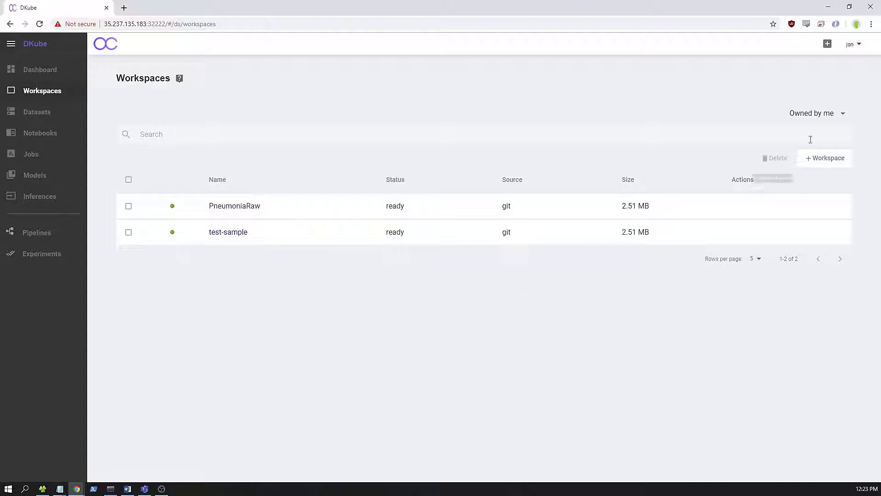
left_click(828, 159)
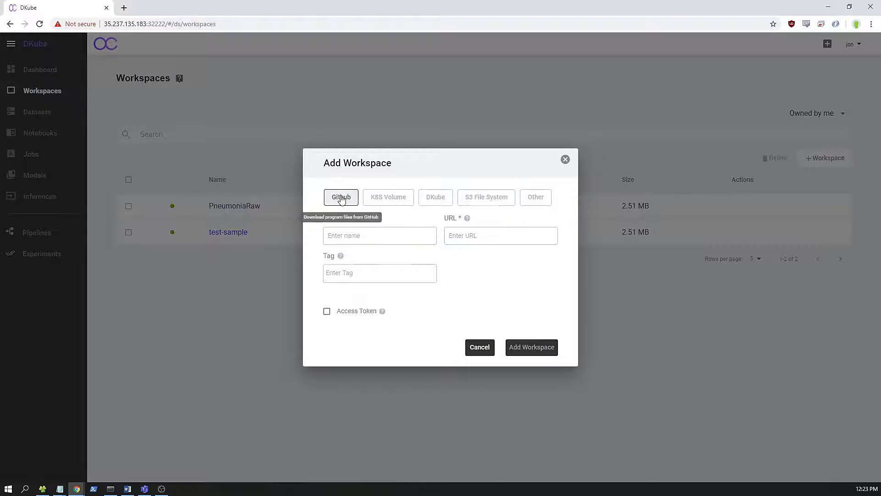
left_click(353, 244)
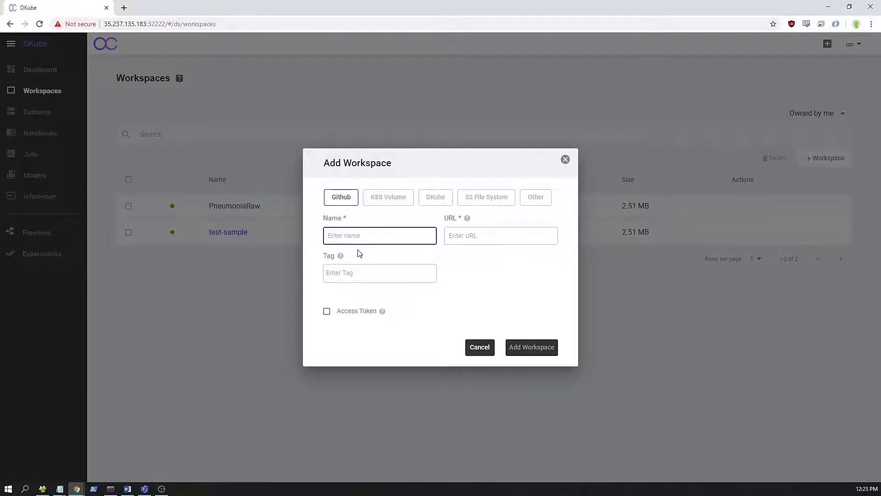
type("PneumoniaDemo")
key("Tab")
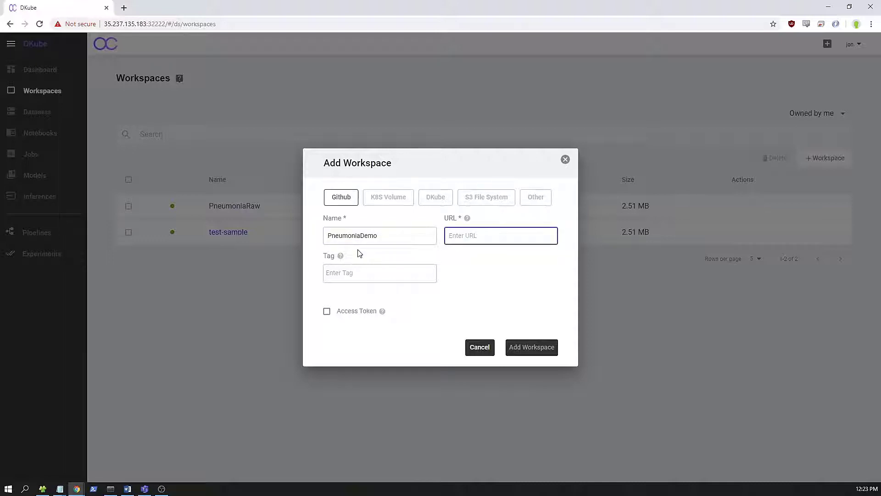
key("ctrl+v")
left_click(363, 268)
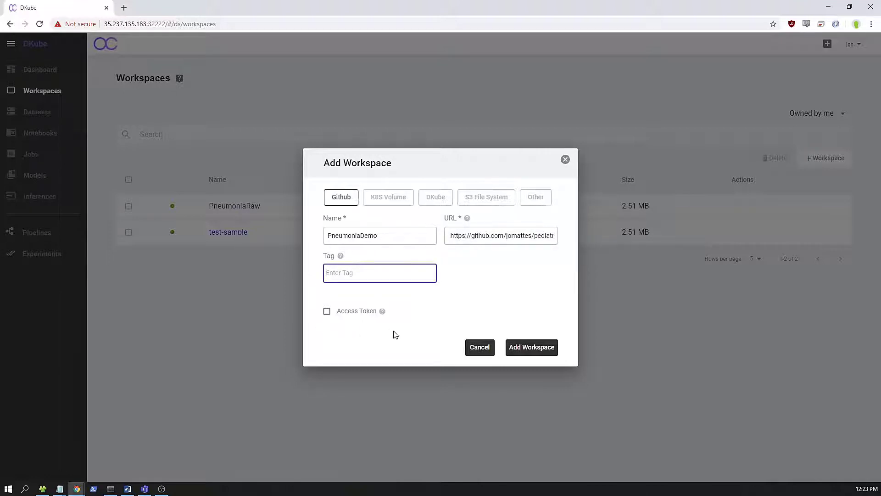
left_click(540, 358)
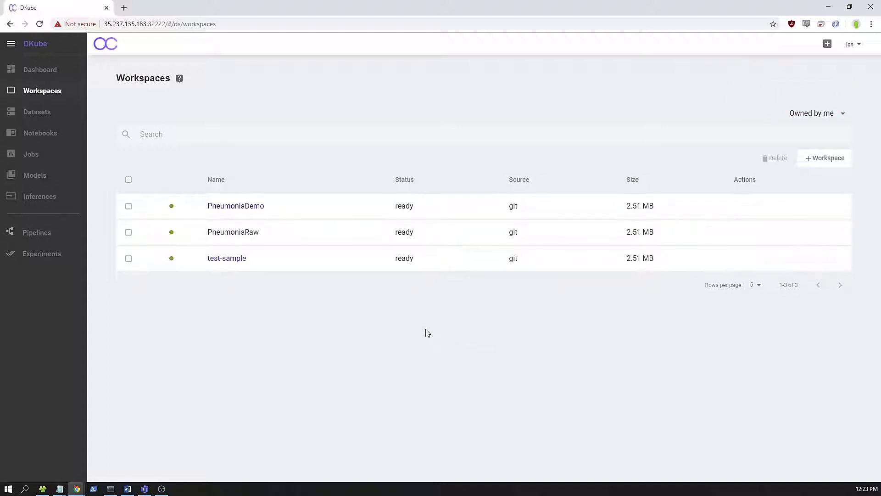
left_click(213, 207)
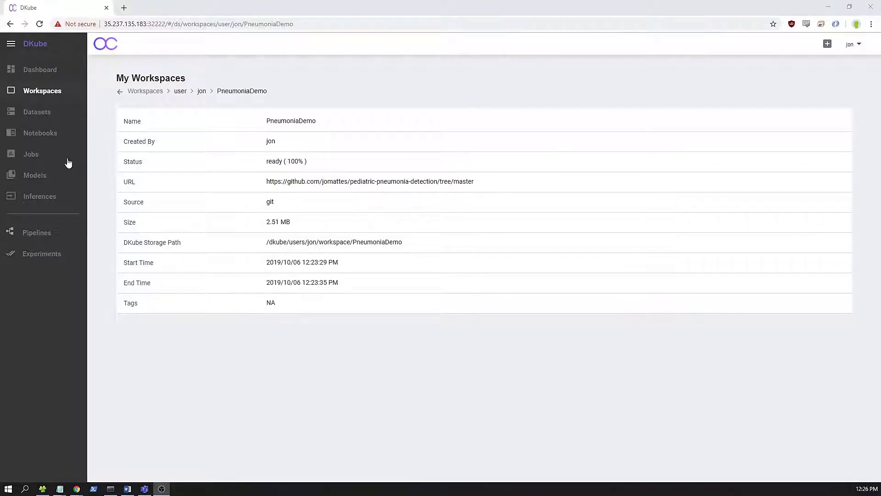
- Fill in a new dataset with DKube as source, name chestXrayDemo and path dataset/chest_xray
left_click(52, 115)
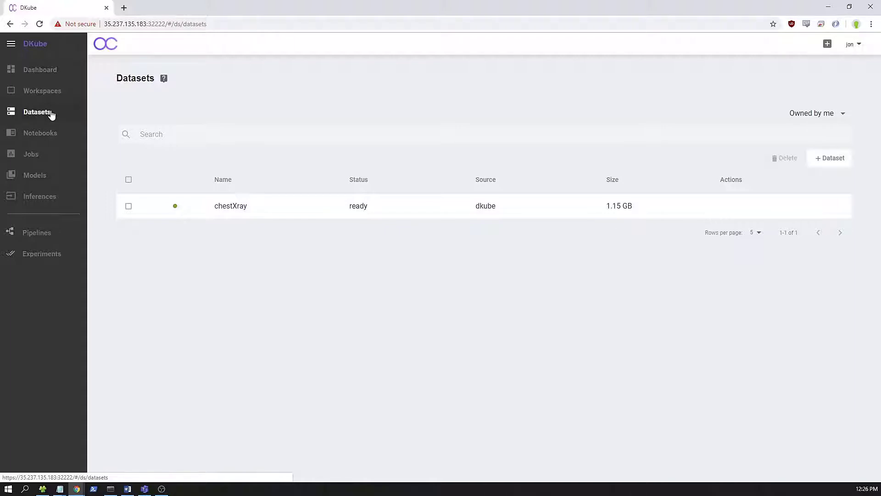
left_click(833, 161)
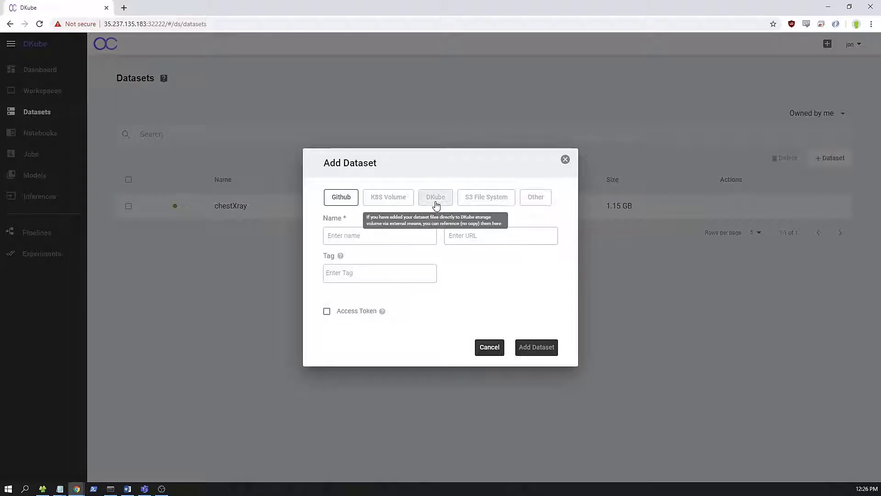
left_click(436, 206)
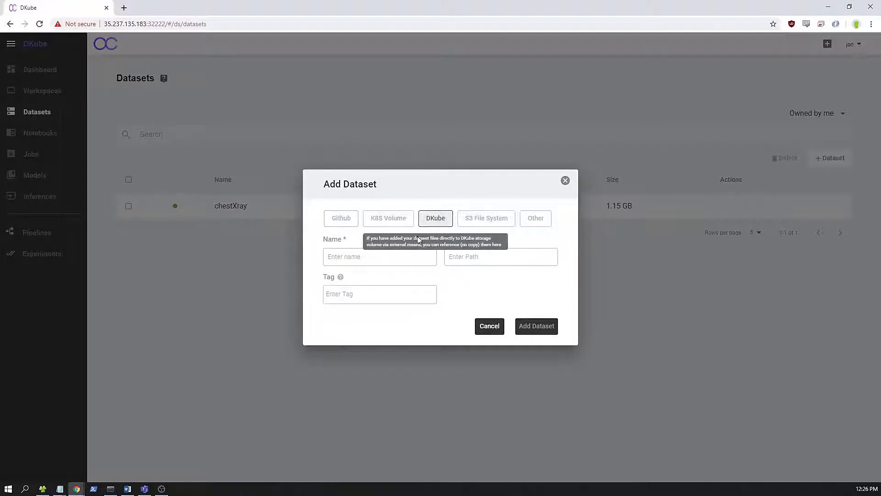
left_click(378, 264)
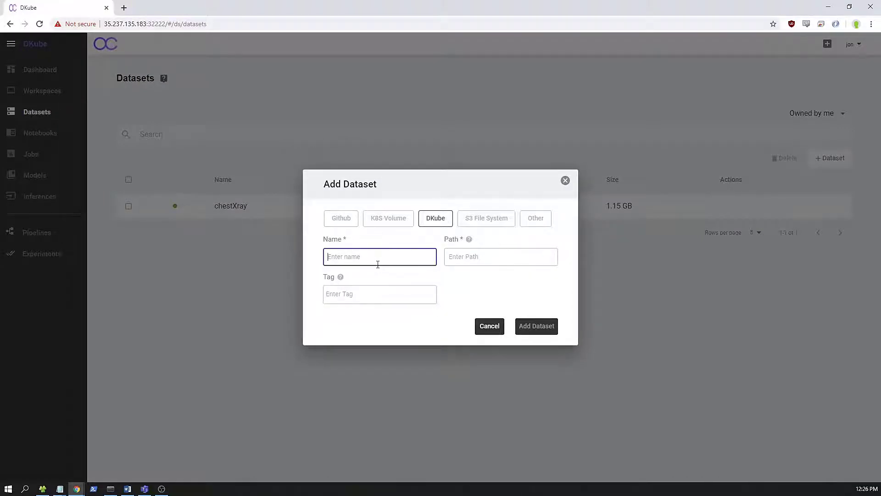
type("chestXrayDemo")
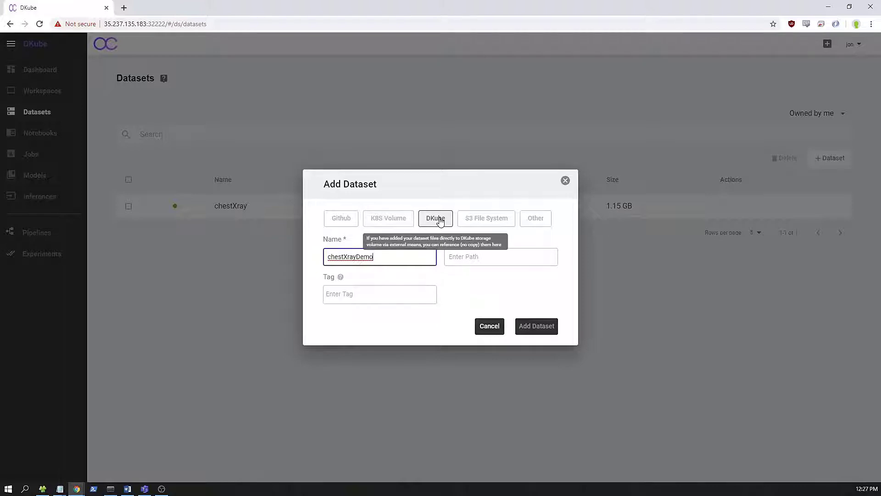
left_click(475, 257)
type("dataset/chest_xray")
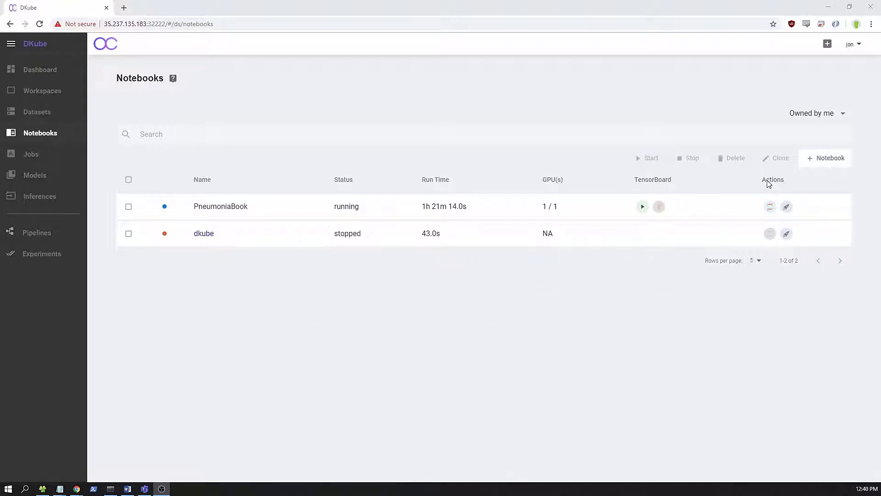
- Start a new notebook named PneumoniaNotebook and expand all of its configuration sections
left_click(809, 160)
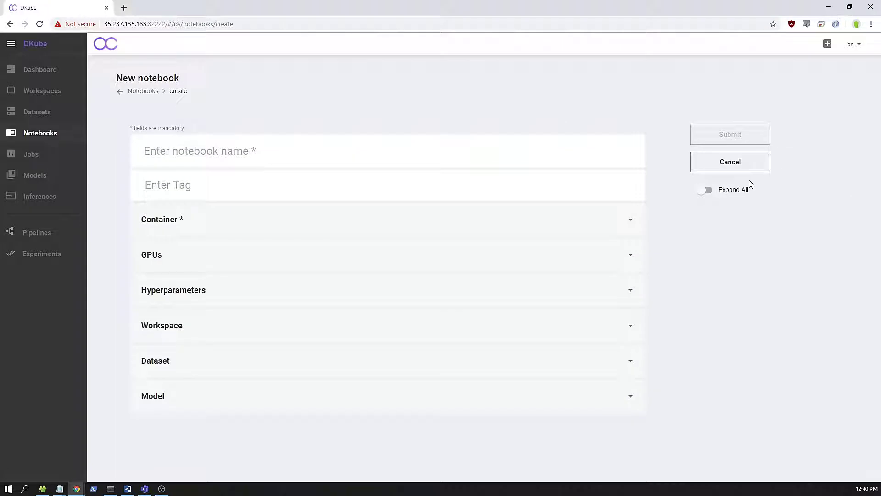
left_click(168, 155)
type("Pneumonia")
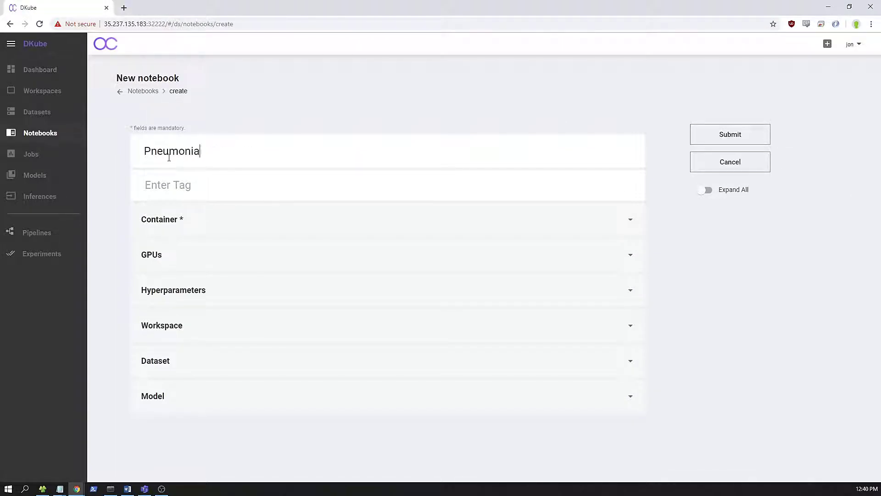
type("Notebook")
left_click(709, 196)
- Set the new notebook's hyperparameters to 50 epochs and a batch size of 16
scroll(389, 210, "down", 2)
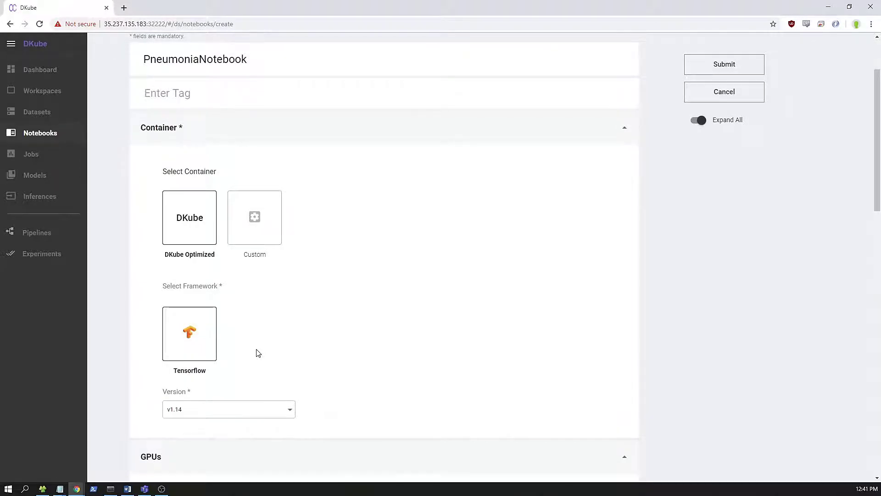
scroll(256, 352, "down", 6)
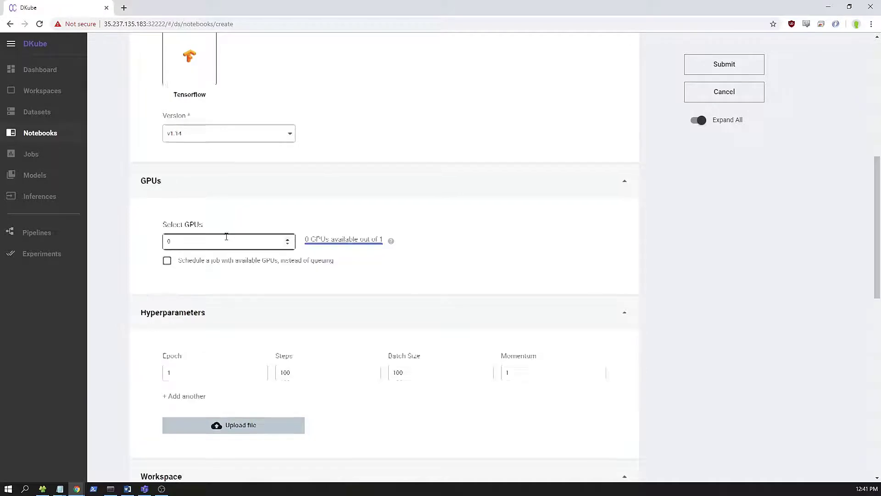
scroll(226, 238, "down", 2)
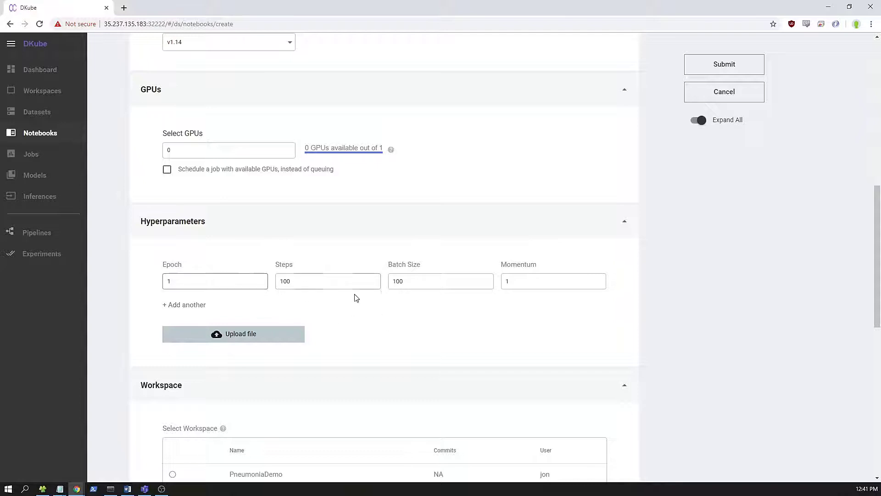
left_click(254, 281)
key("BackSpace")
type("5")
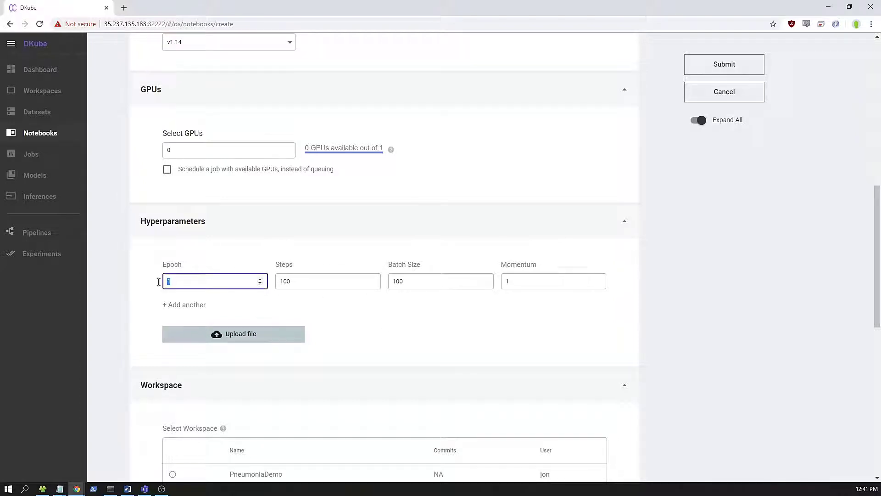
type("0")
key("Tab")
key("Tab")
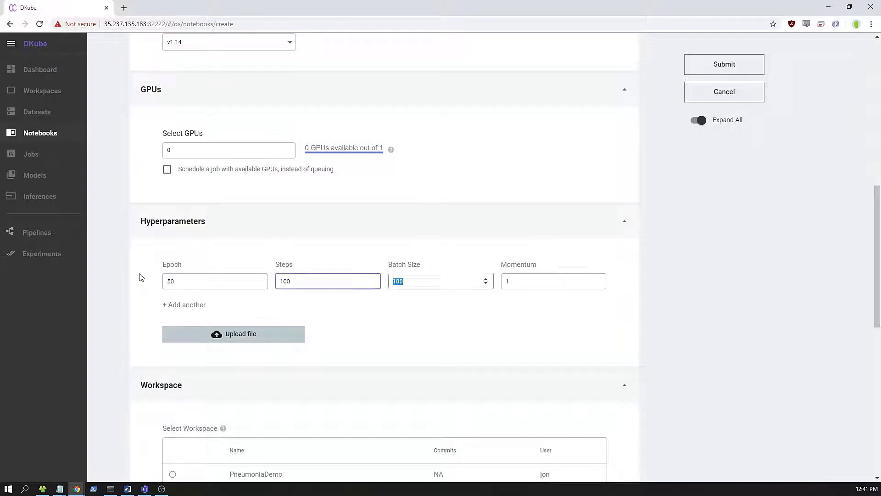
type("16")
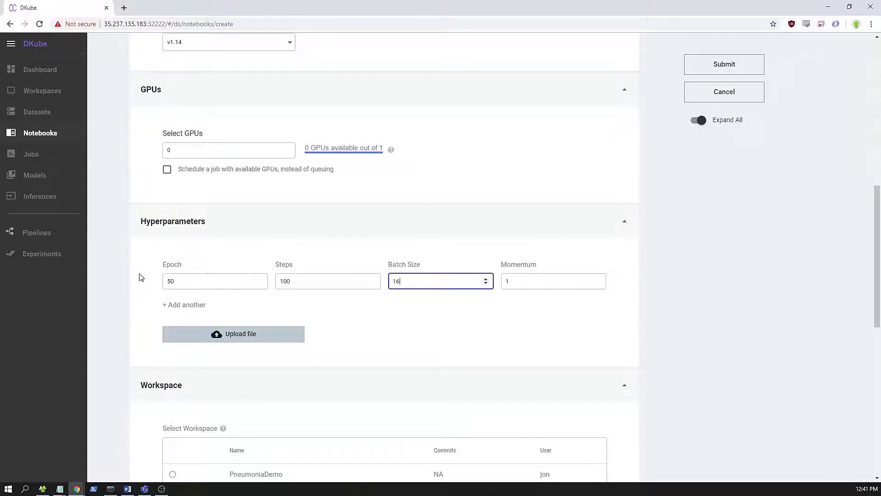
- Select the PneumoniaDemo workspace and the chestXray dataset for the new notebook, then check the selections
scroll(162, 278, "down", 3)
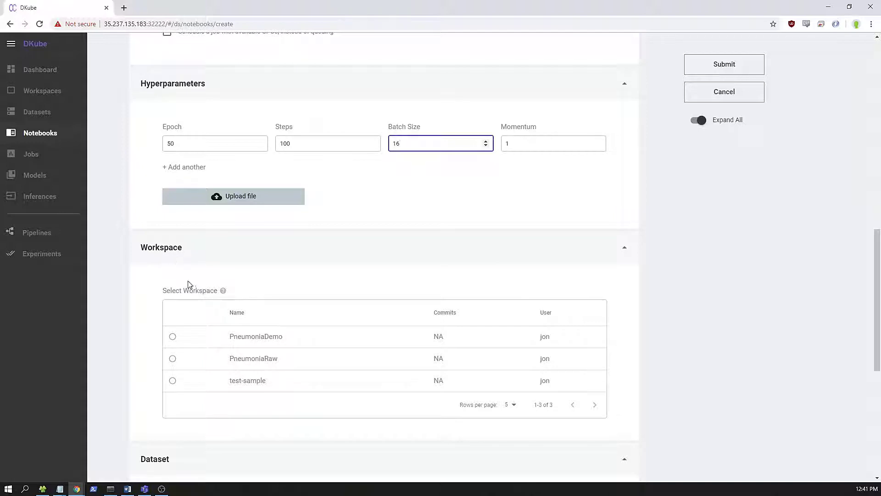
left_click(170, 340)
scroll(168, 344, "down", 1)
scroll(168, 345, "down", 6)
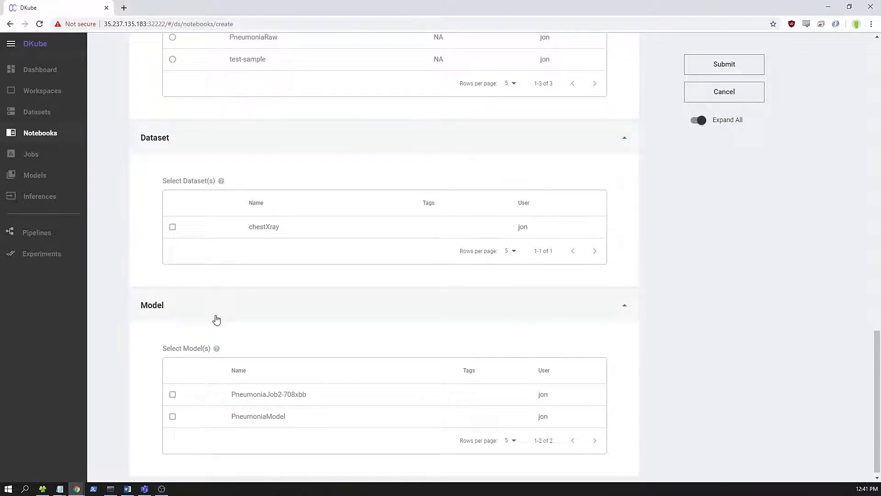
left_click(186, 224)
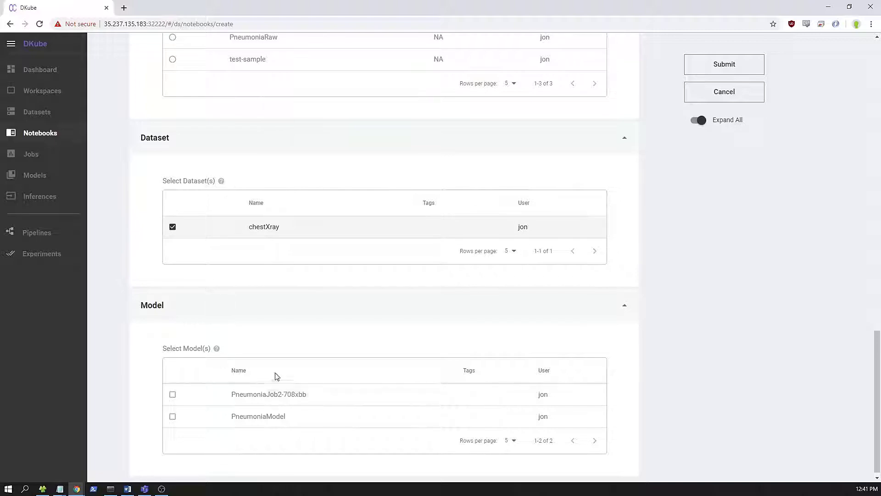
scroll(434, 303, "up", 5)
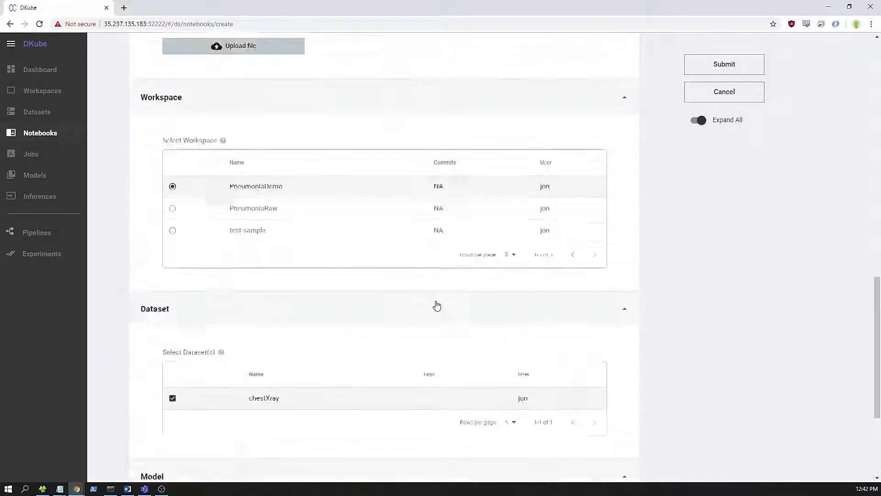
scroll(437, 311, "up", 15)
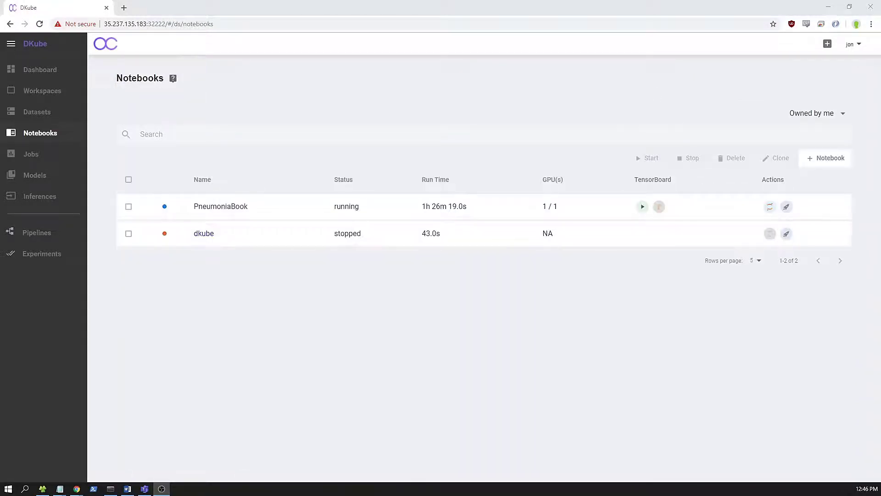
- Open the running PneumoniaBook notebook in Jupyter and go to its work/workspace folder
left_click(770, 207)
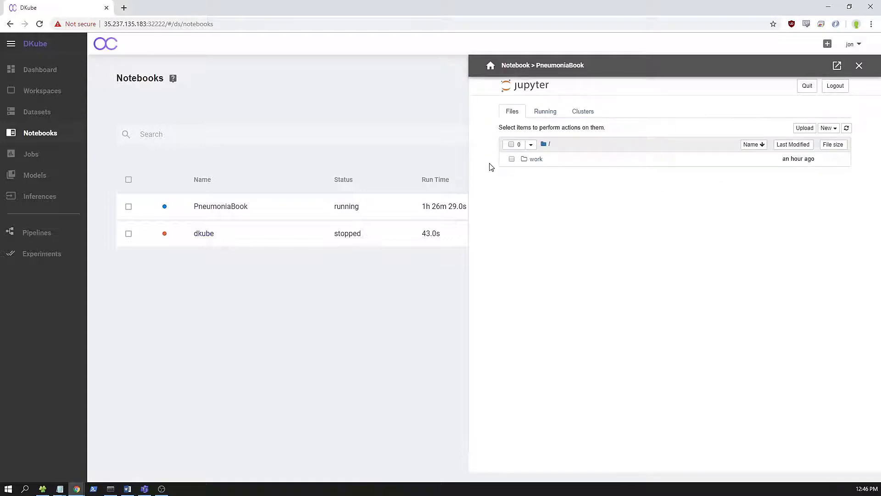
left_click(539, 160)
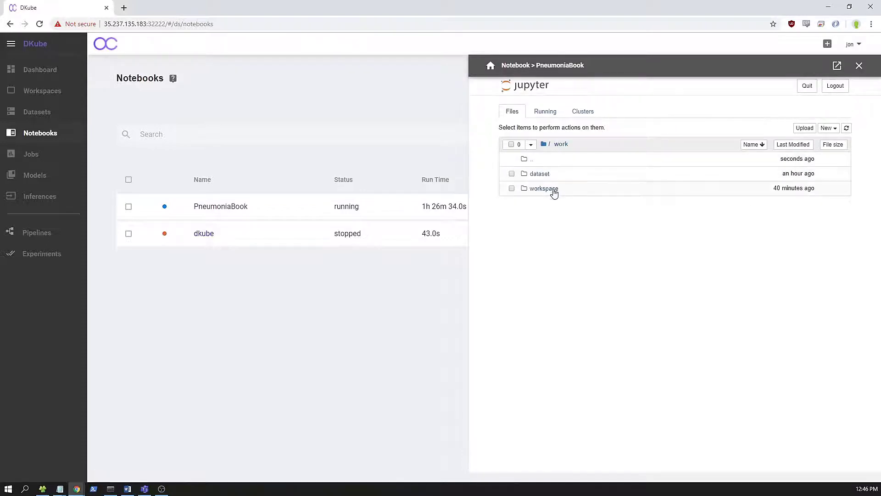
left_click(553, 189)
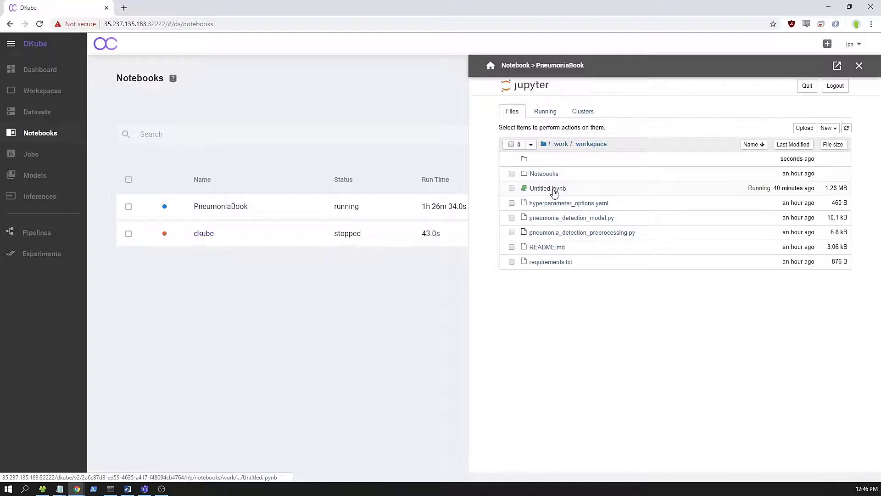
- Open Untitled.ipynb and review its data loading, data processing, class distribution plots and example X-ray images
left_click(554, 192)
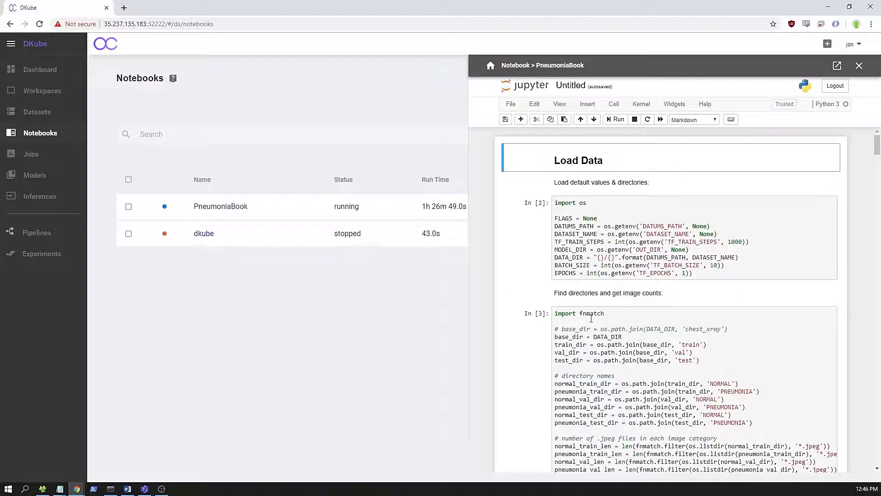
scroll(592, 318, "down", 1)
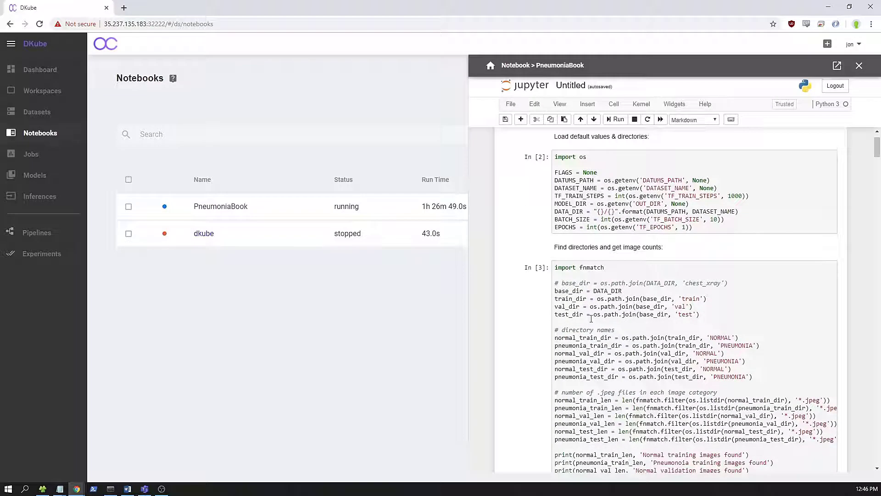
scroll(591, 318, "down", 3)
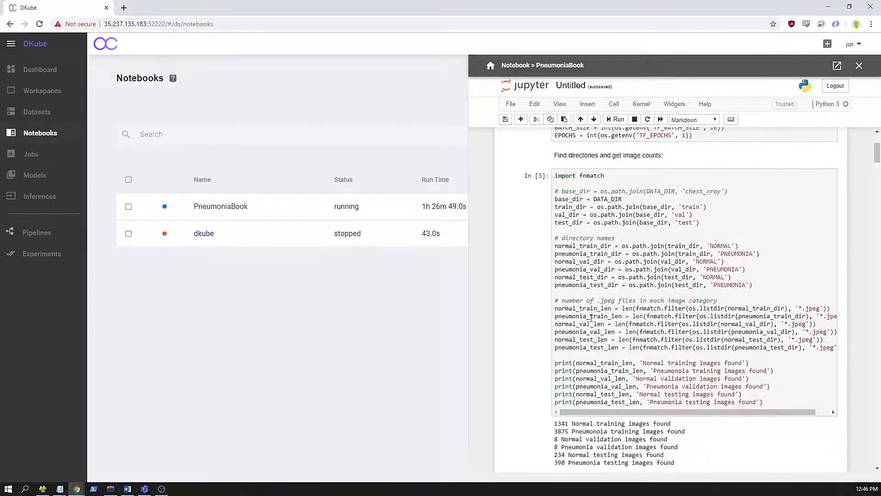
scroll(591, 318, "down", 3)
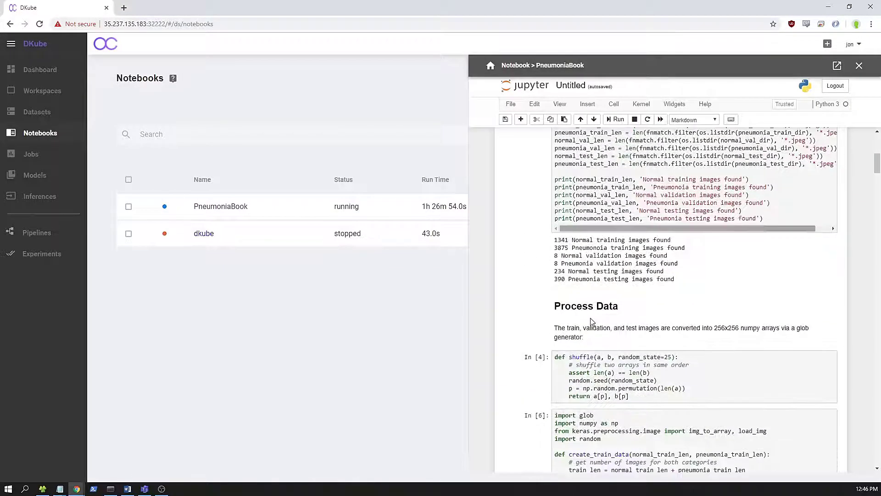
scroll(591, 321, "down", 4)
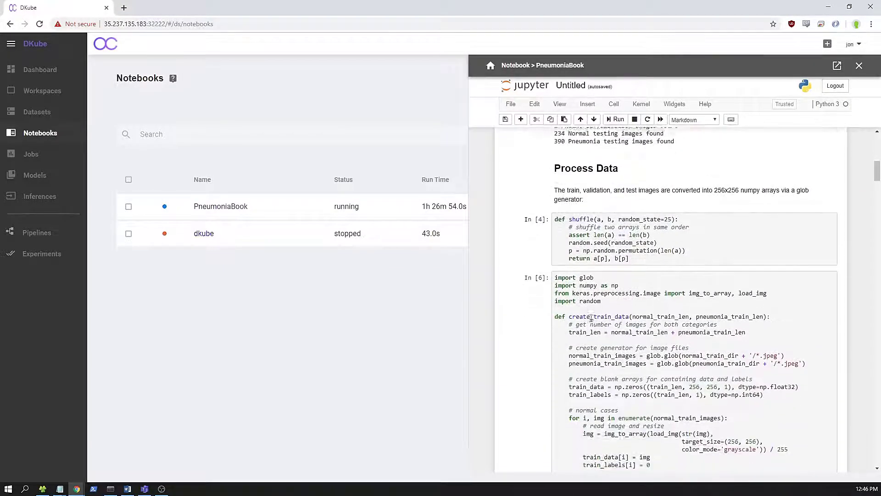
scroll(591, 318, "down", 12)
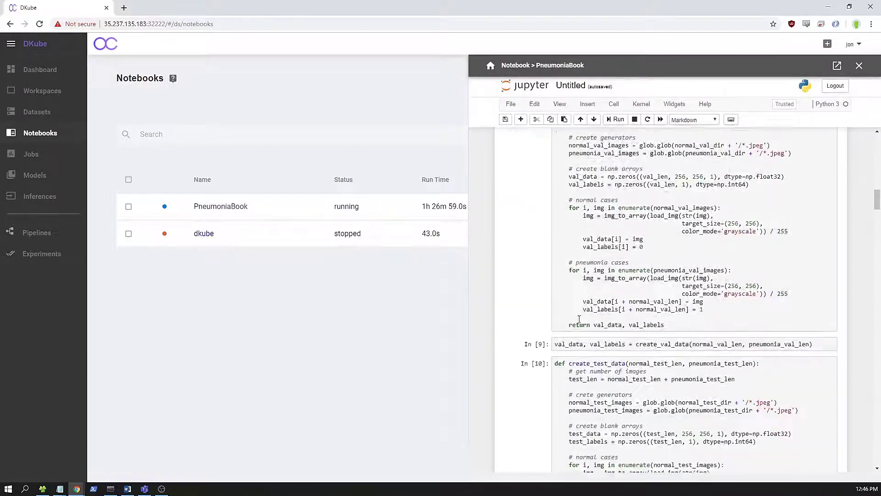
scroll(579, 322, "down", 15)
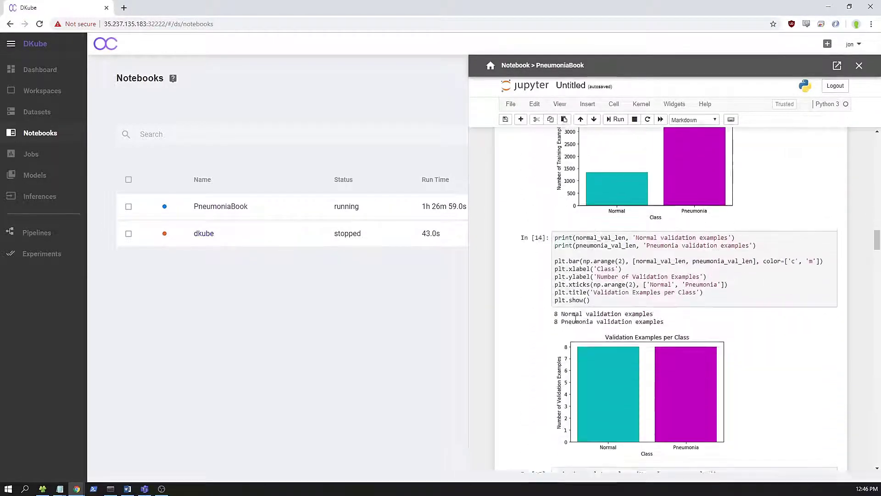
scroll(574, 323, "down", 12)
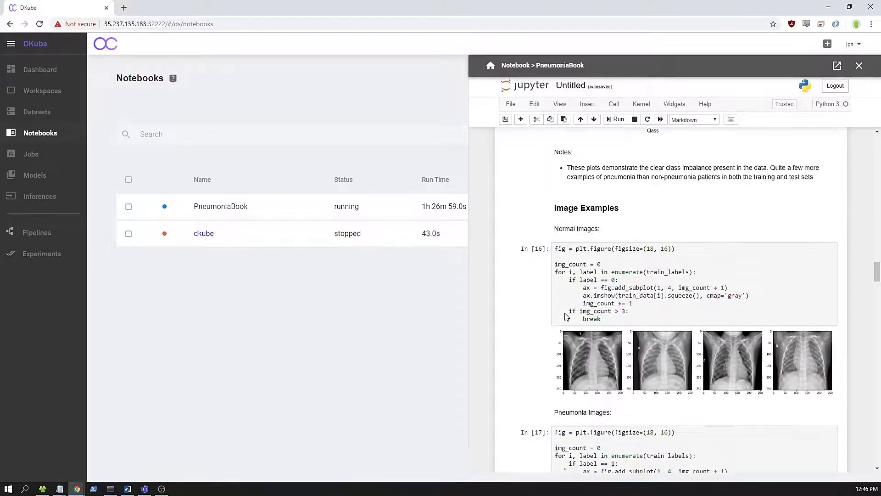
scroll(566, 317, "down", 4)
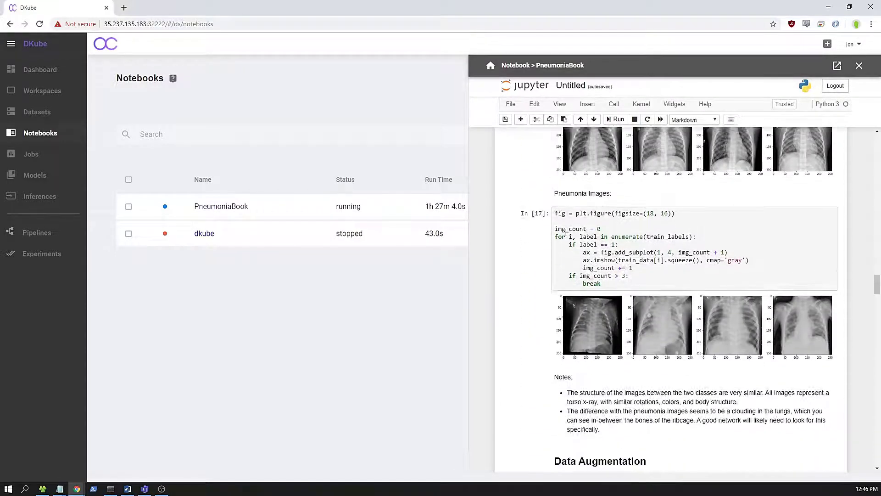
- Review the notebook's data augmentation, model training, training and validation plots, and model interpretation sections
scroll(564, 317, "down", 13)
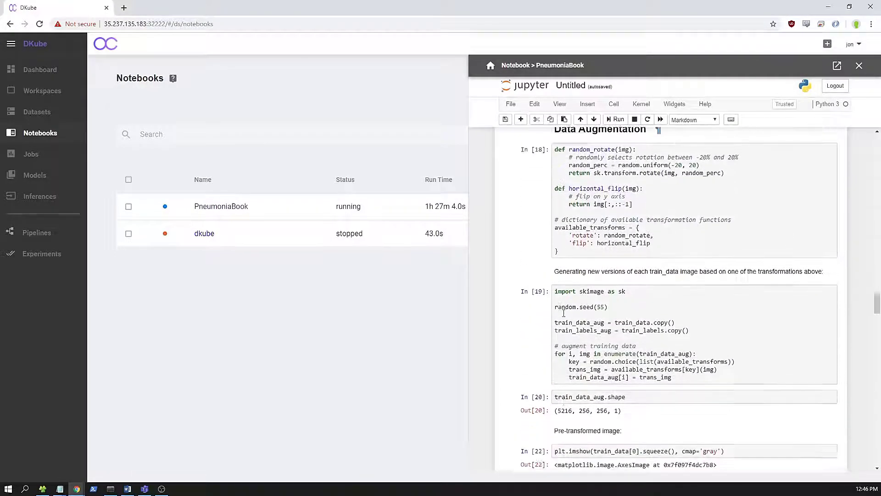
scroll(563, 313, "down", 6)
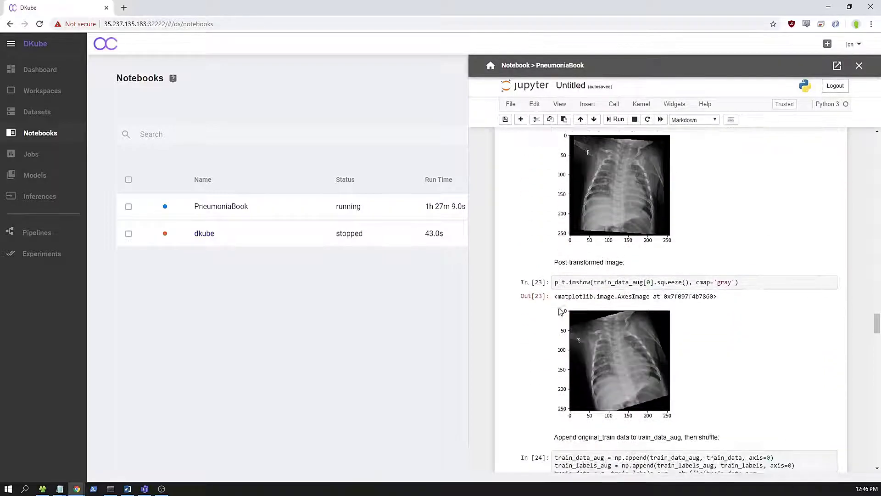
scroll(561, 311, "down", 20)
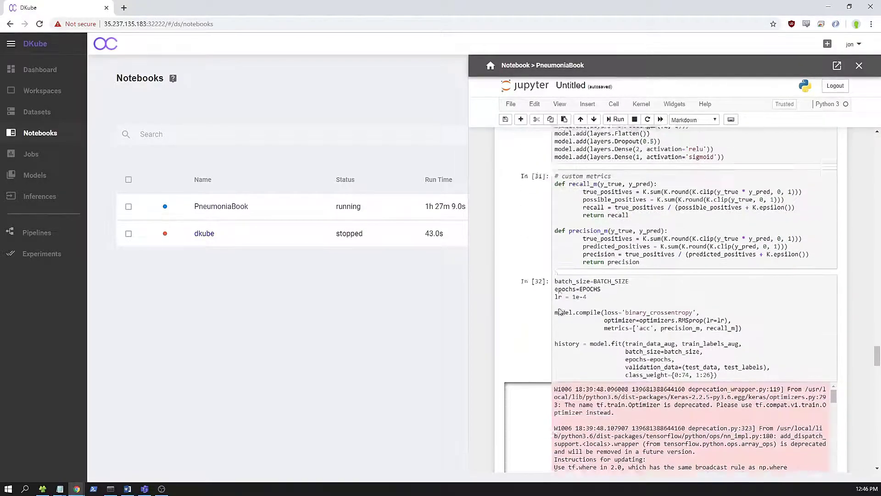
scroll(560, 312, "down", 10)
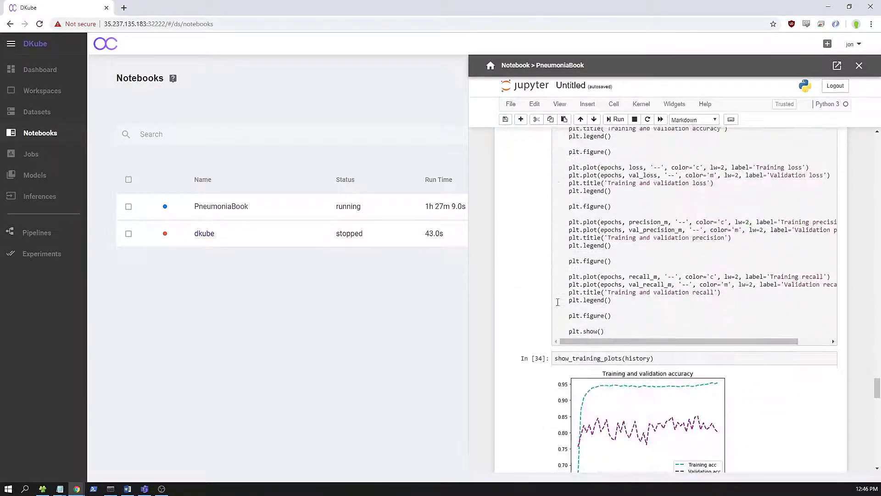
scroll(559, 305, "down", 12)
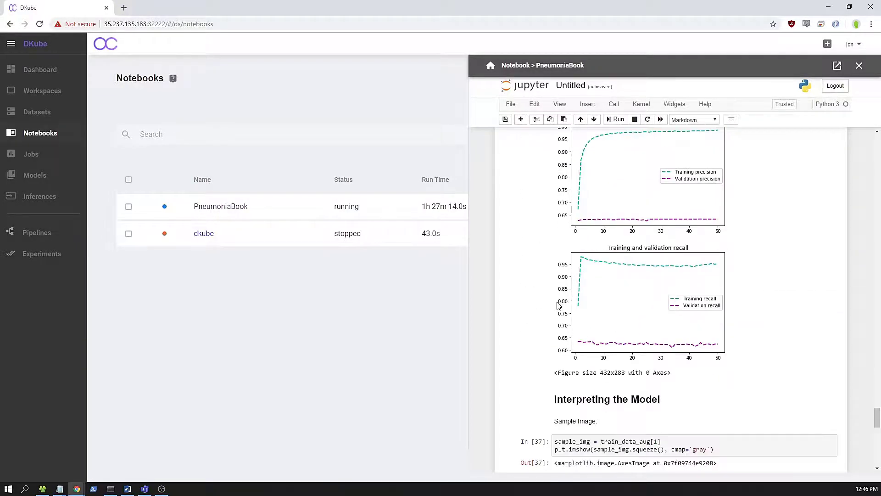
scroll(554, 308, "down", 11)
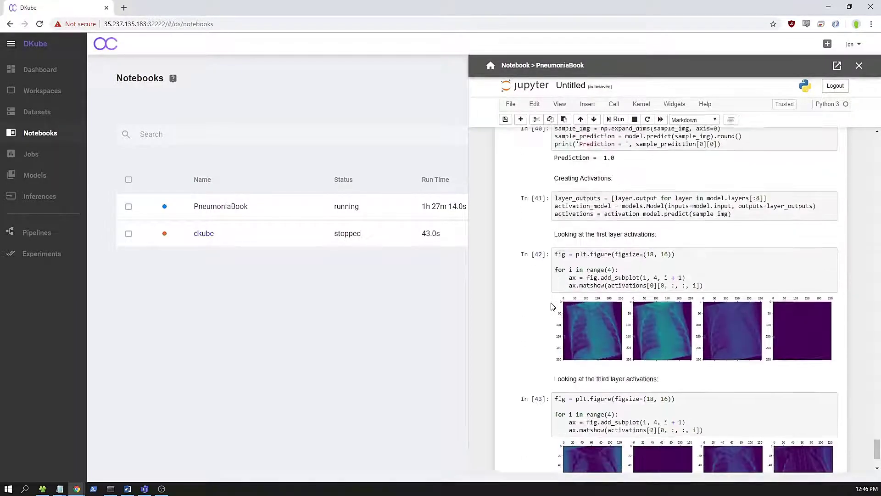
scroll(552, 307, "down", 2)
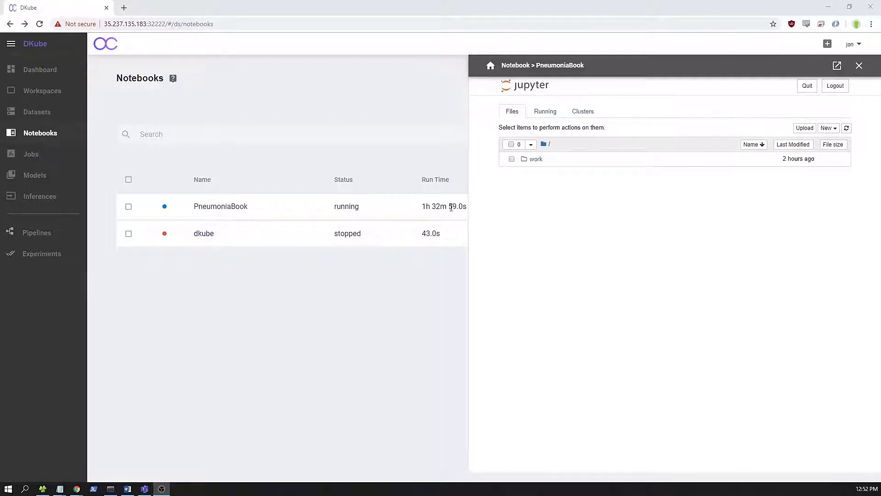
- Open pneumonia_detection_model.py from the work/workspace folder and highlight the os.getenv call that sets DATUMS_PATH
left_click(537, 160)
left_click(544, 190)
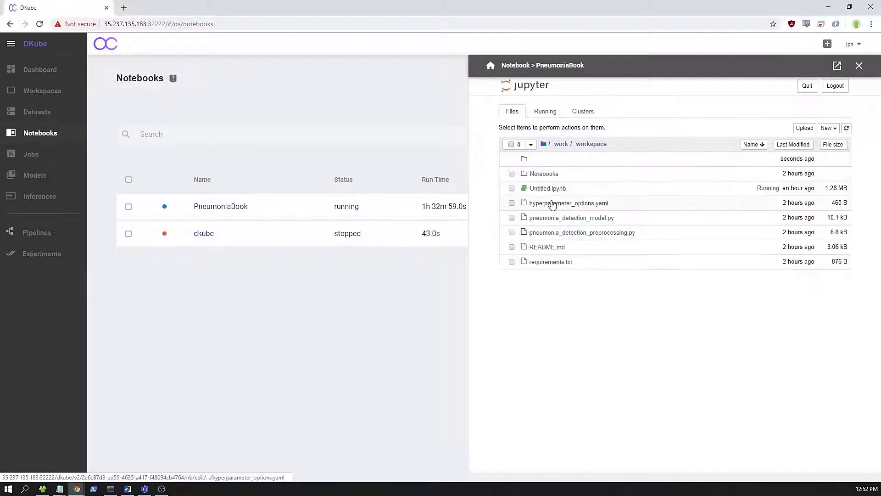
left_click(553, 219)
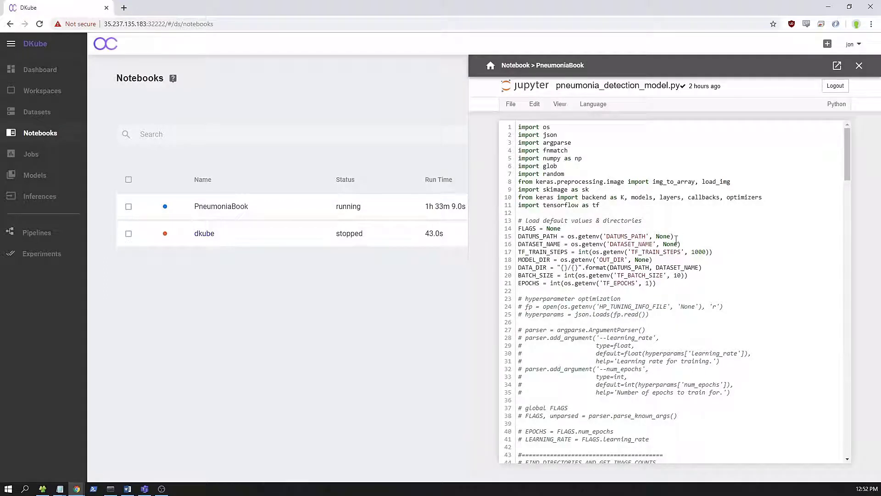
left_click_drag(673, 236, 568, 238)
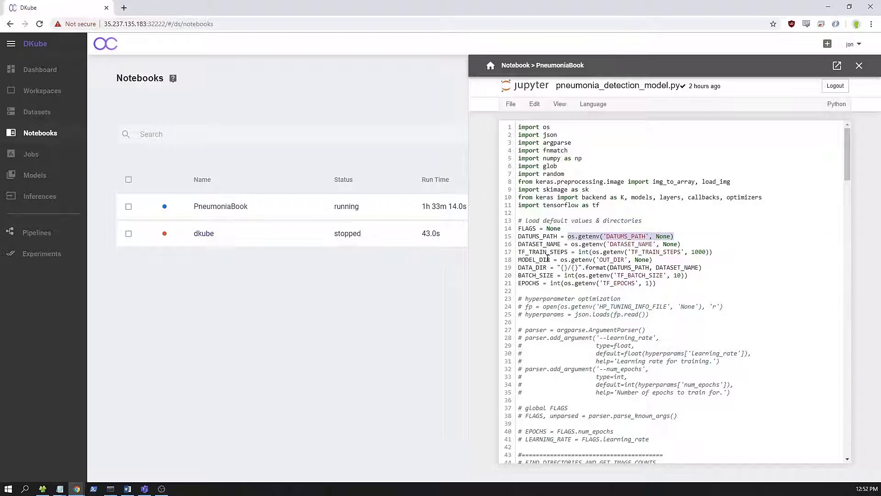
- Review the rest of the script down to the save model section and highlight its fname and saver lines
scroll(613, 342, "down", 10)
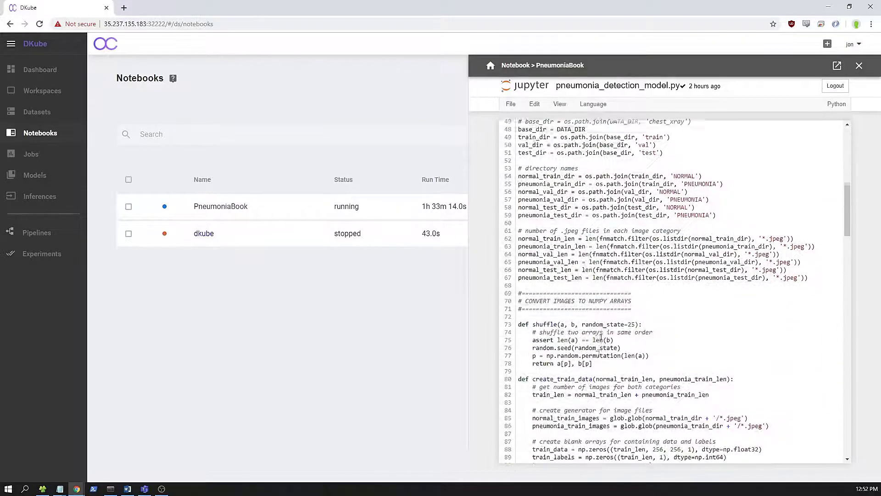
scroll(595, 340, "down", 11)
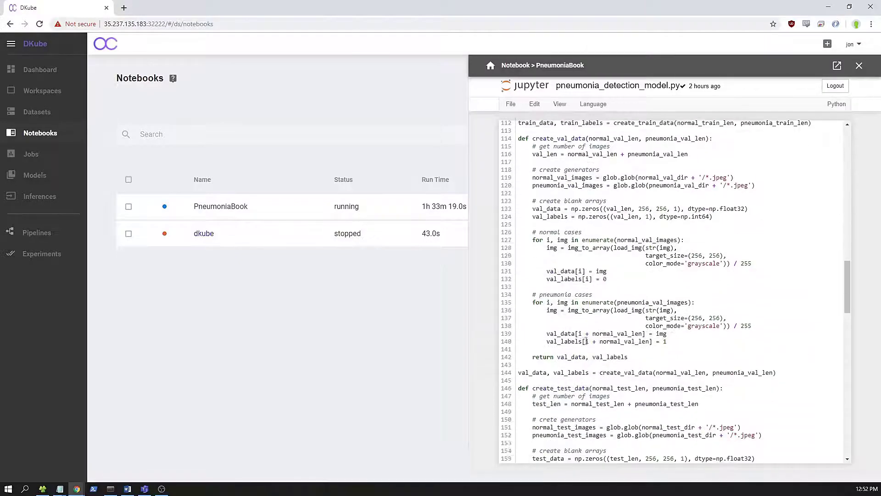
scroll(586, 342, "down", 14)
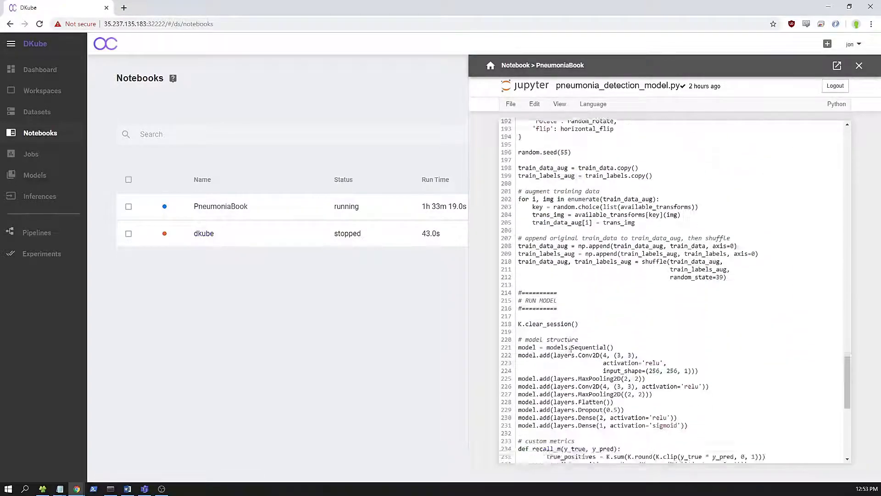
scroll(571, 349, "down", 4)
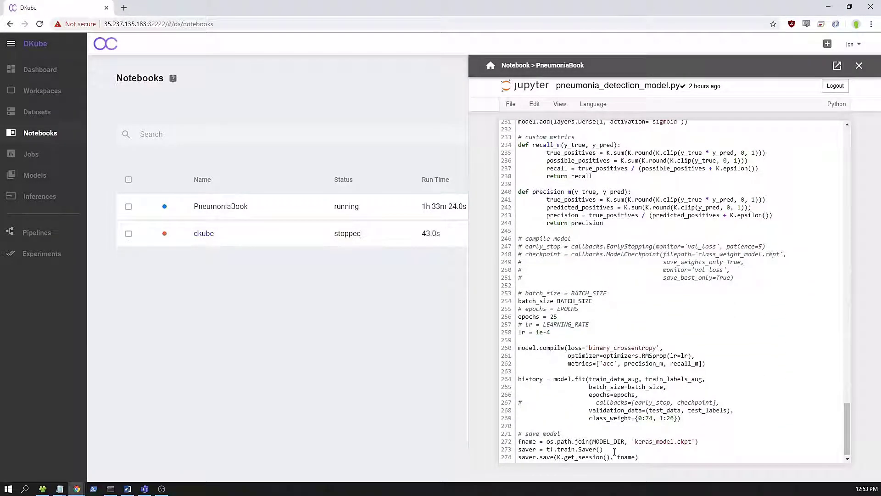
triple_click(522, 443)
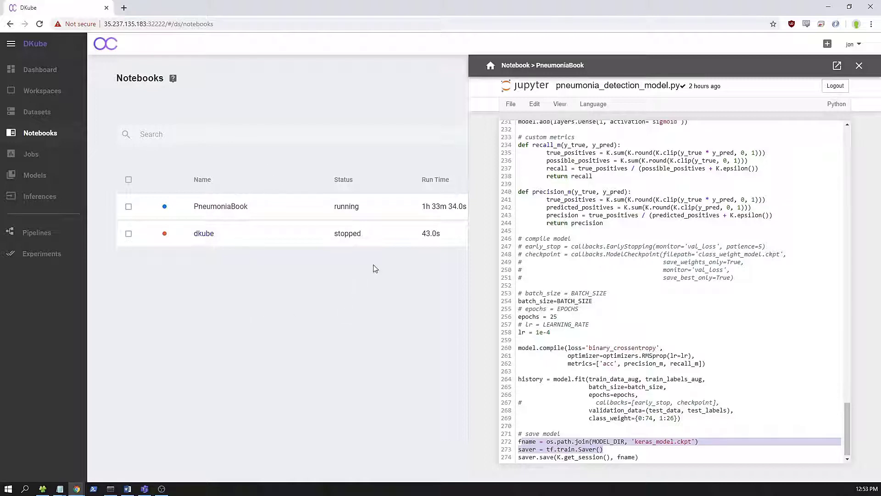
- Close the Jupyter view and stop the running PneumoniaBook notebook
left_click(860, 68)
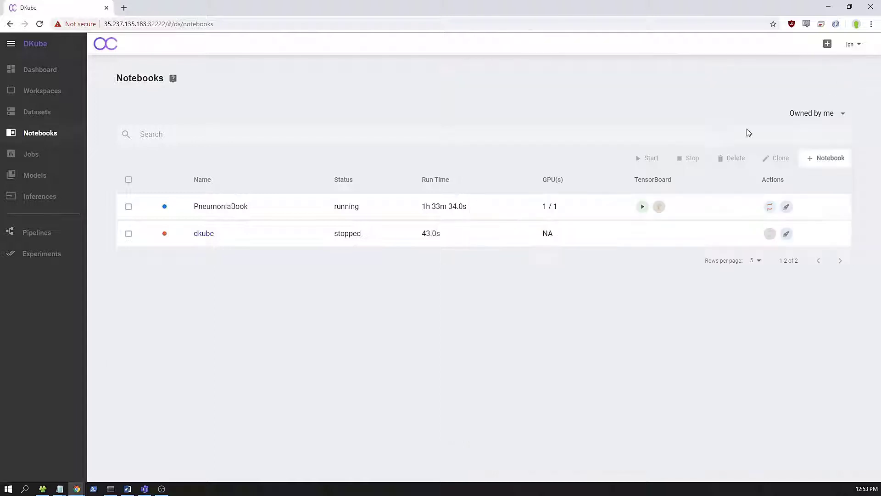
left_click(129, 206)
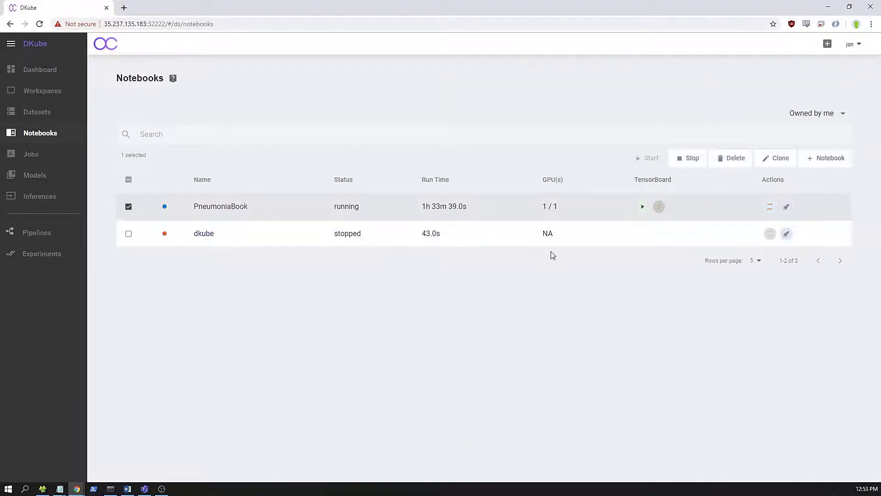
left_click(692, 159)
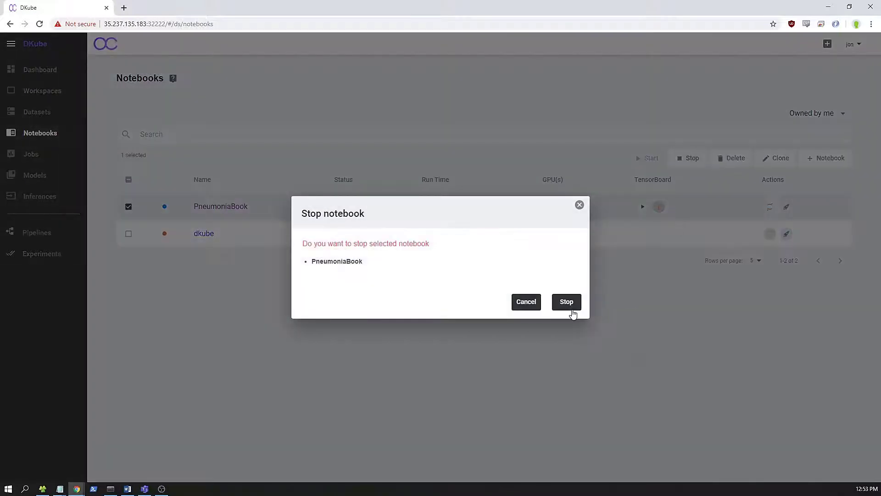
left_click(567, 301)
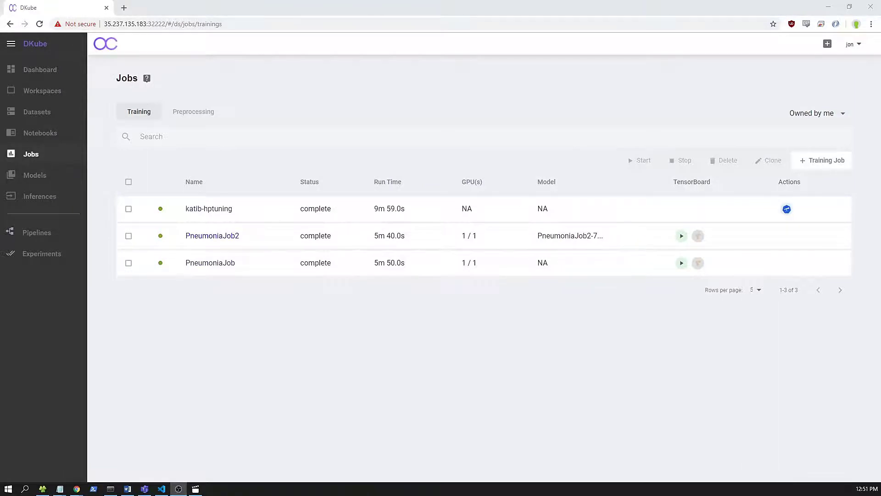
- Start a new training job named PneumoniaTrain and expand all of its configuration sections
left_click(812, 161)
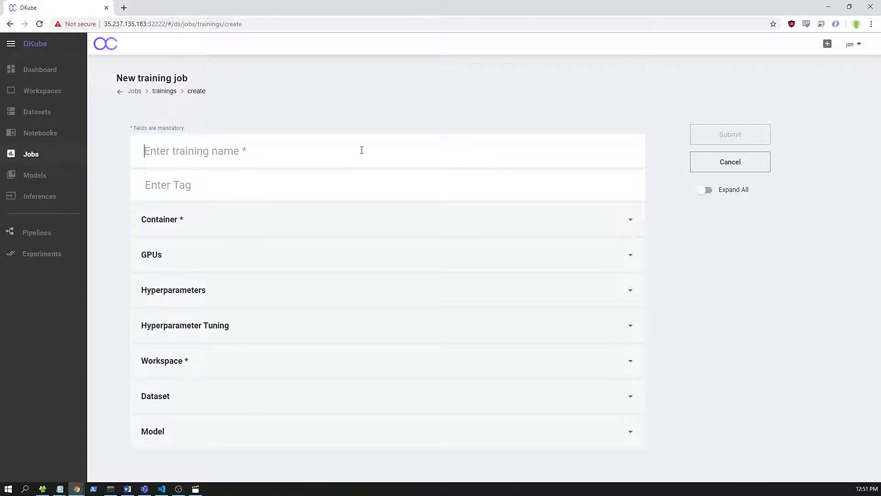
type("Pn")
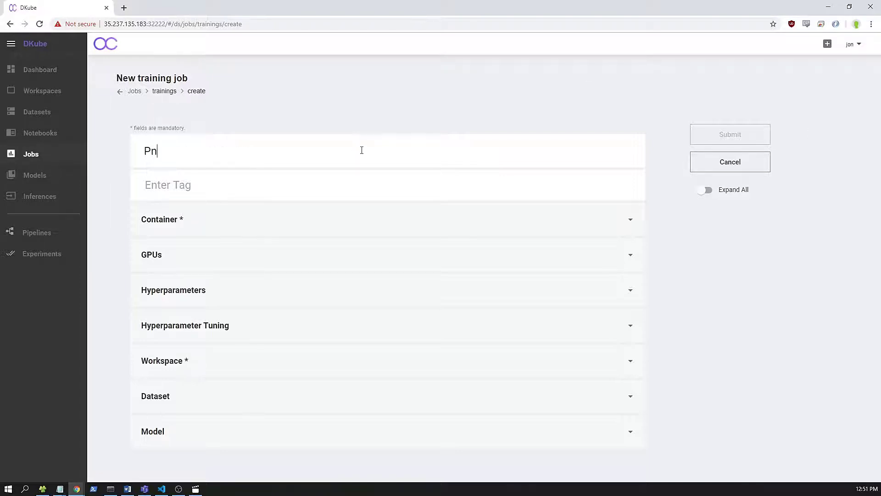
type("eumoniaTrain")
left_click(707, 189)
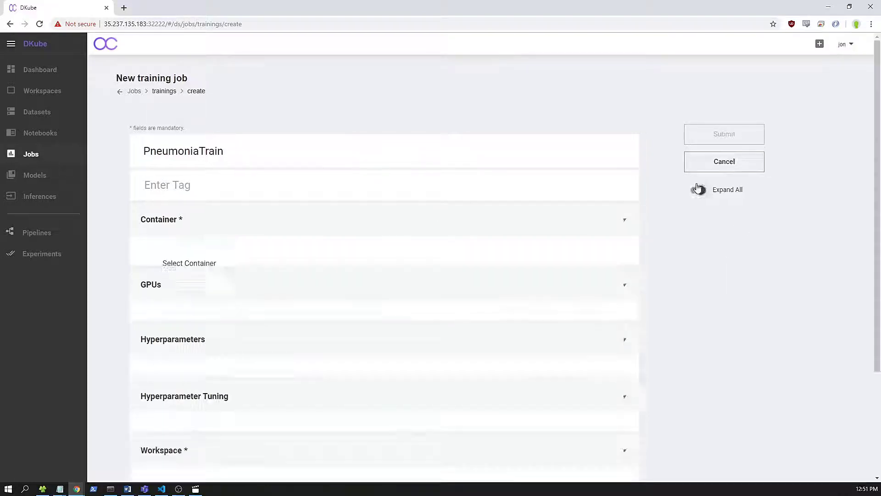
- Check the training job's container settings and set its start-up script to "python pneumonia_detection_model.py"
scroll(418, 175, "down", 2)
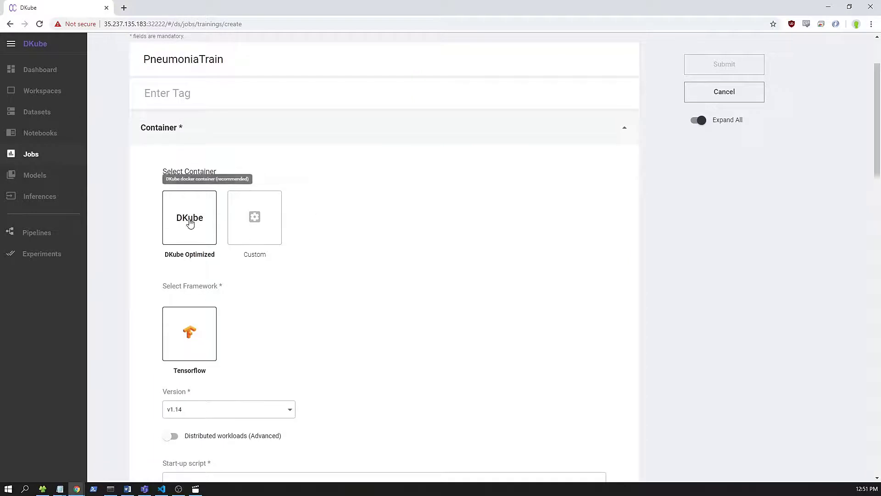
scroll(199, 218, "down", 3)
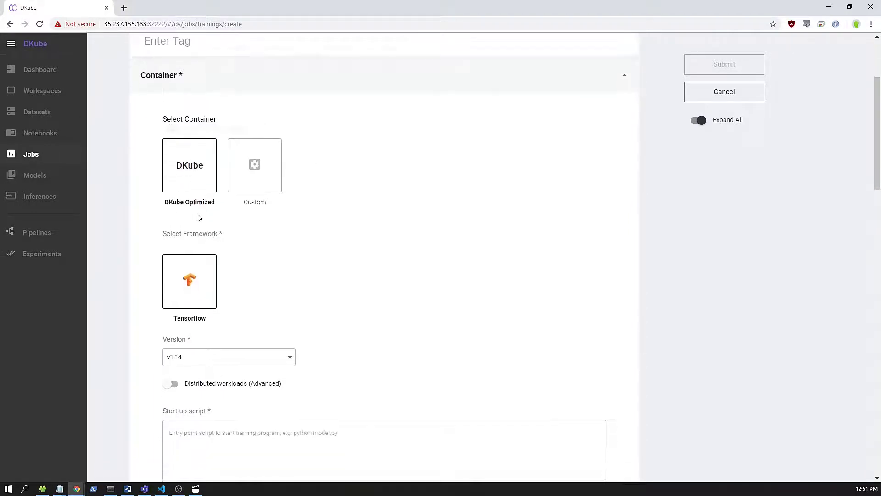
left_click(296, 350)
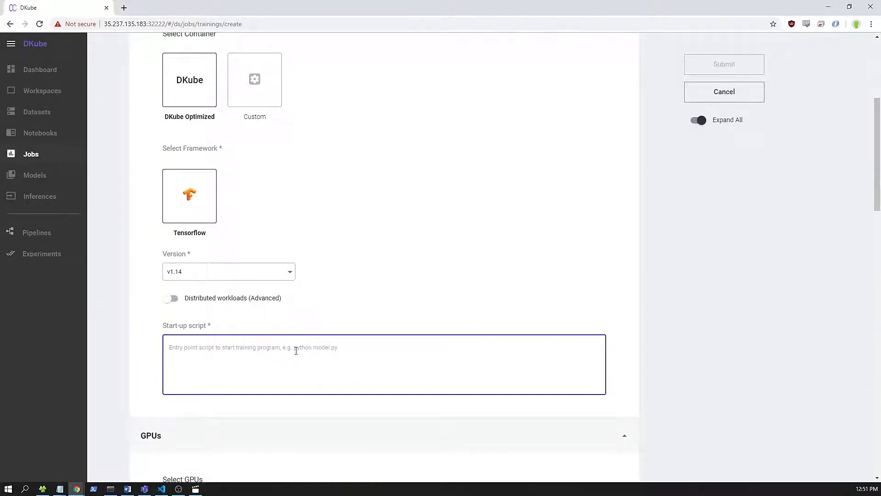
type("p")
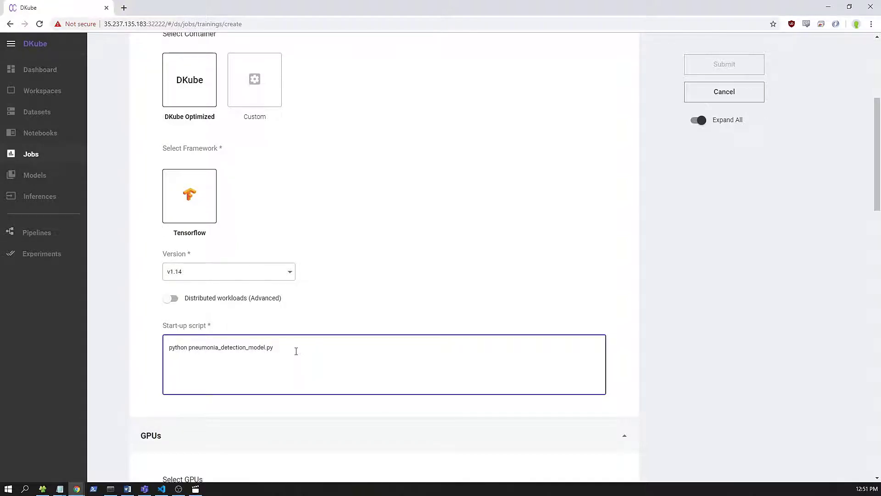
- Request 1 GPU for the training job and set its batch size hyperparameter to 16
scroll(296, 351, "down", 4)
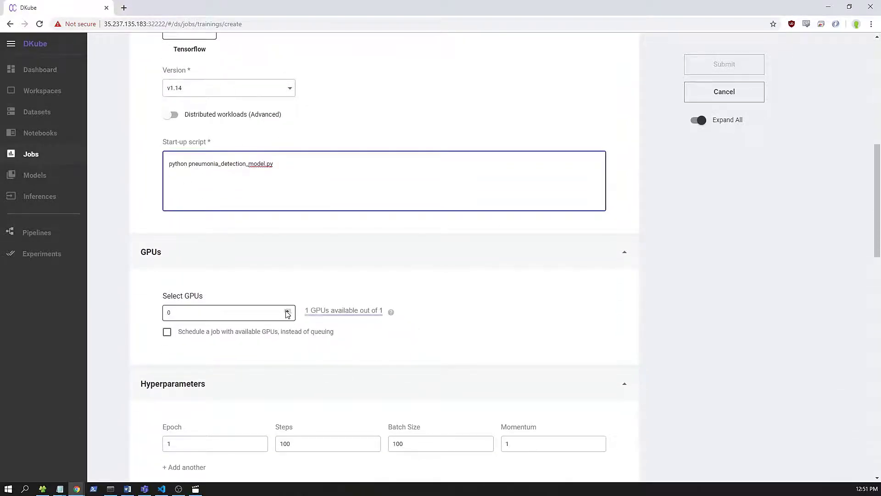
left_click(287, 310)
scroll(288, 314, "down", 3)
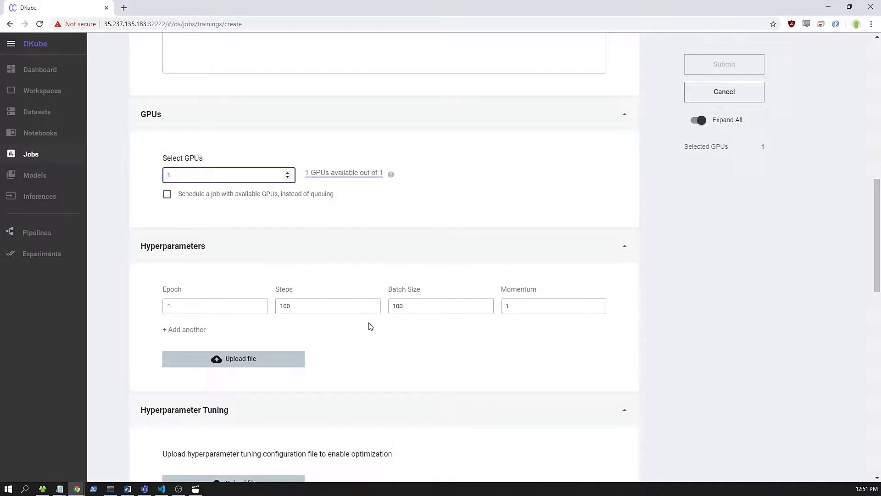
double_click(432, 306)
type("16")
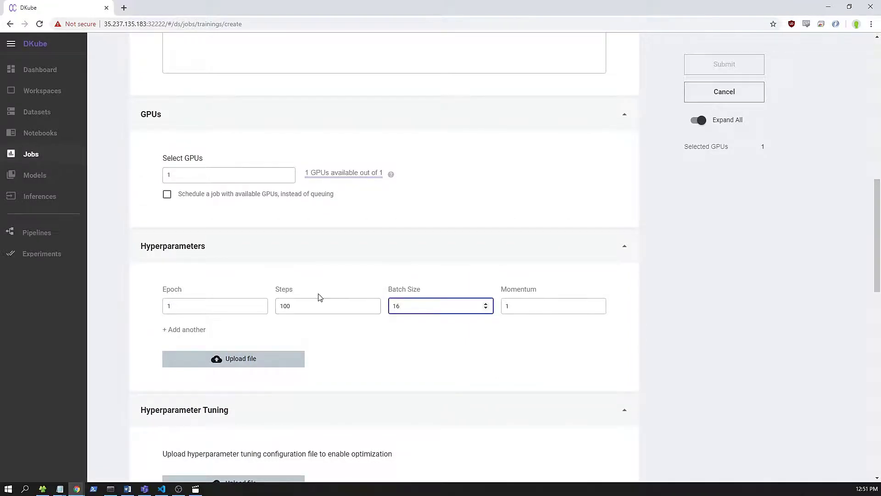
- Upload hyperparameter_options.yaml as the training job's hyperparameter tuning configuration file
scroll(319, 299, "down", 3)
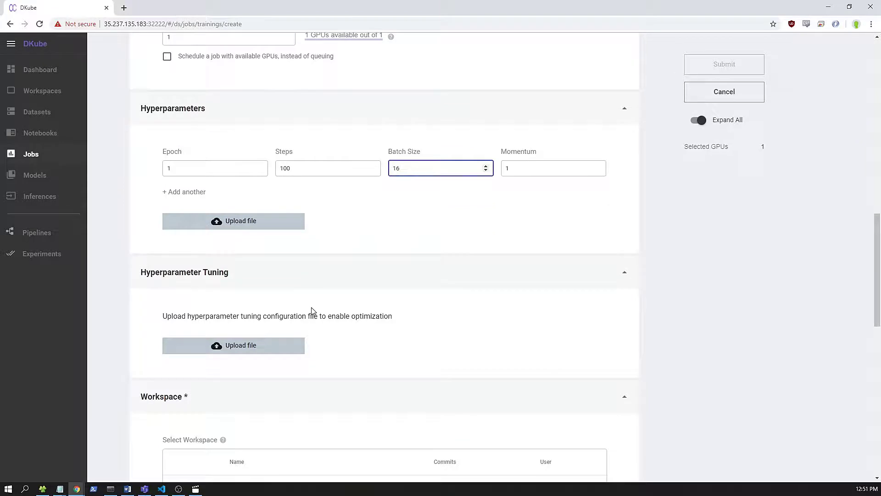
left_click(237, 349)
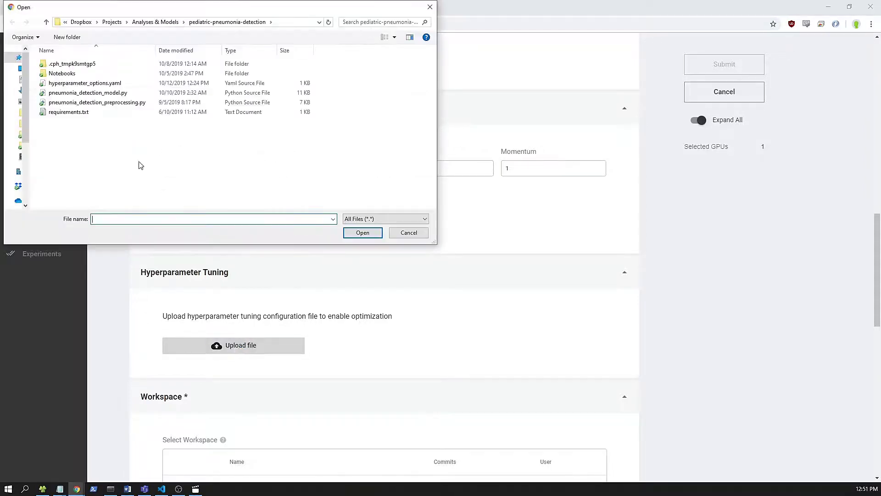
double_click(92, 88)
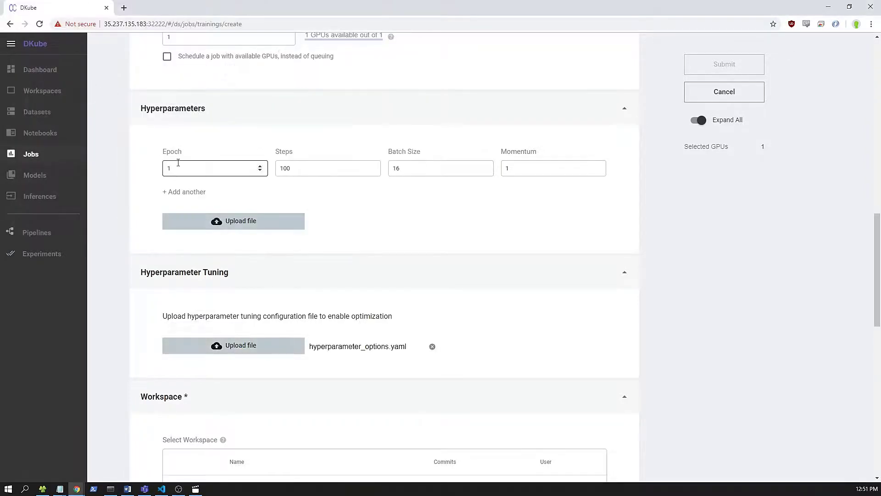
- Switch to Visual Studio Code to review the parameter settings in hyperparameter_options.yaml, and minimize it when done
left_click(161, 489)
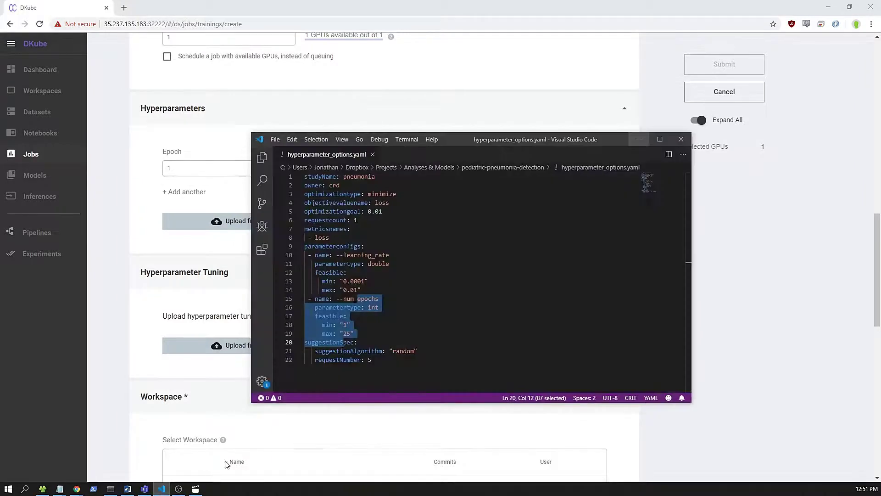
left_click(390, 263)
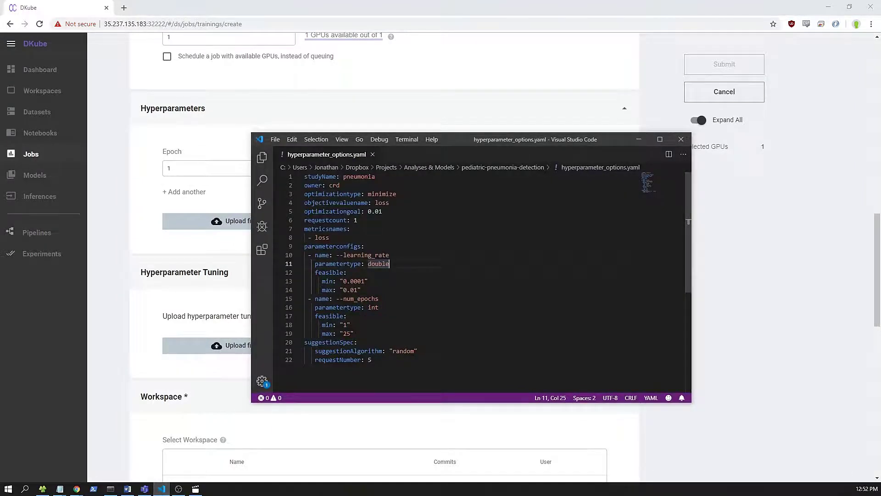
left_click(639, 139)
- Select the PneumoniaRaw3 workspace and the chestXray dataset for the training job
scroll(402, 266, "down", 2)
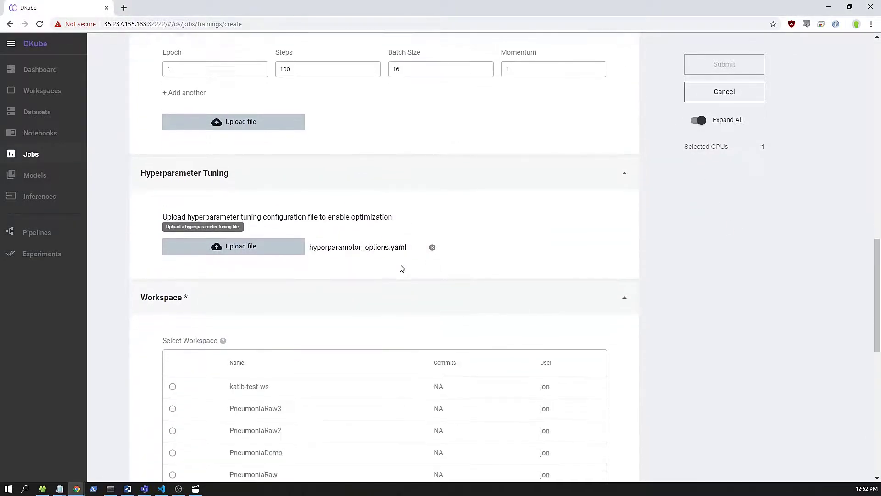
scroll(403, 268, "down", 2)
left_click(288, 328)
scroll(365, 278, "down", 4)
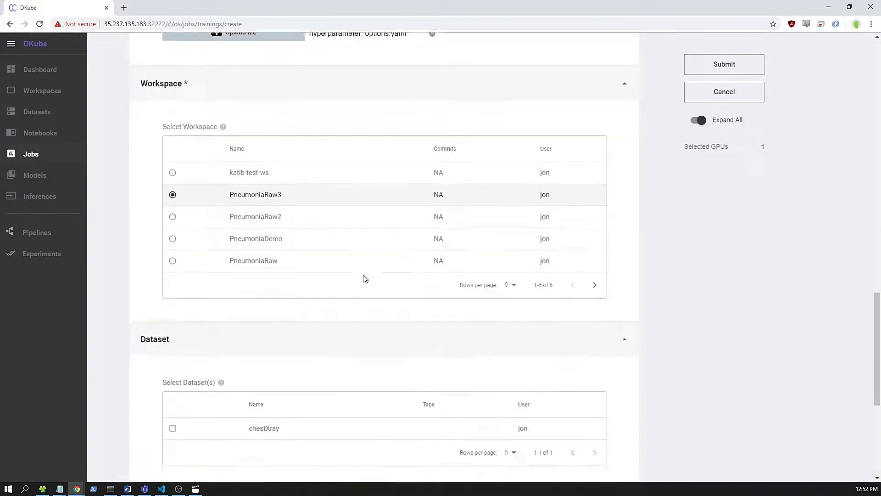
left_click(290, 375)
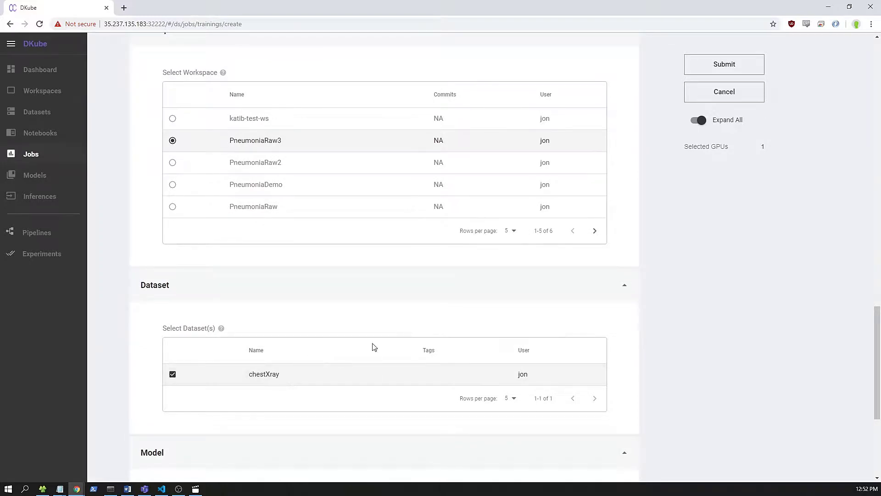
- Check the training job's Model section without selecting a model, and submit the job
scroll(538, 342, "down", 1)
scroll(537, 342, "down", 1)
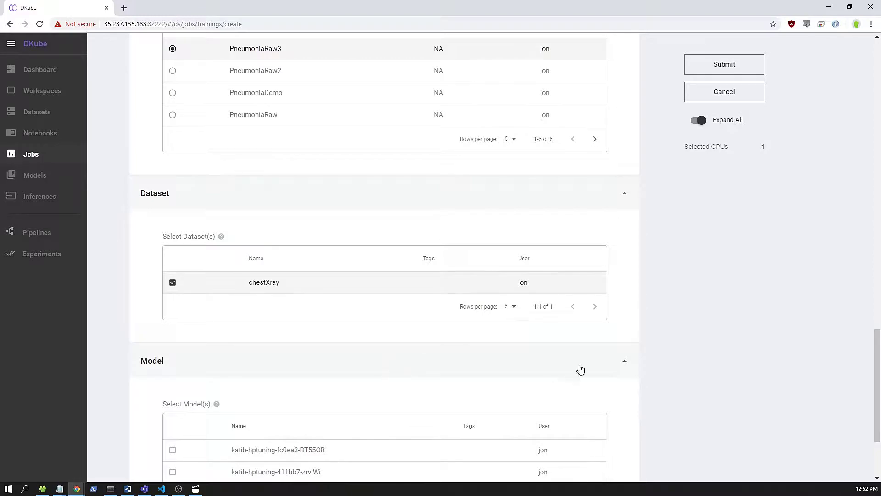
scroll(615, 335, "down", 1)
scroll(610, 340, "up", 6)
scroll(593, 345, "up", 15)
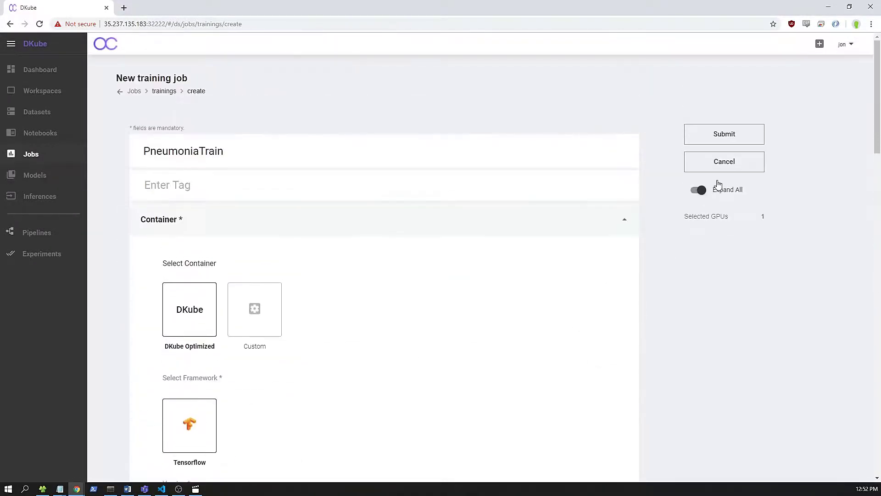
left_click(726, 134)
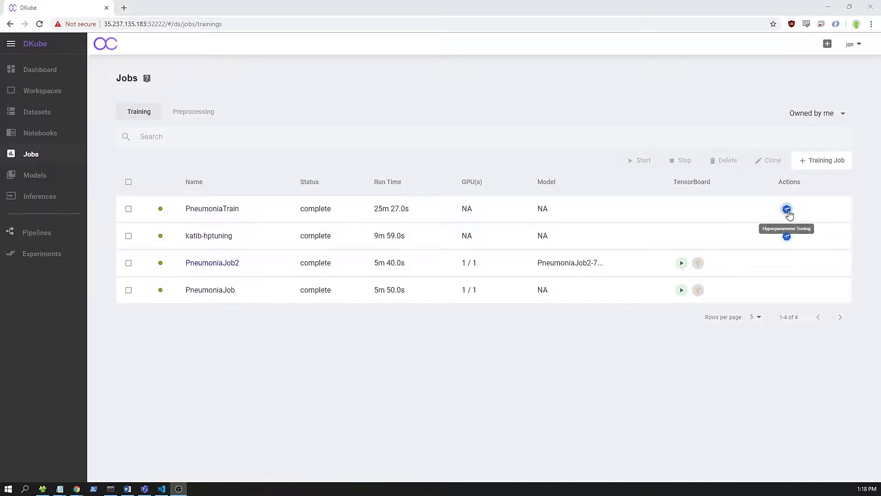
- Review the PneumoniaTrain job's hyperparameter tuning configuration and its study results graph and table, and close the tuning view
left_click(787, 210)
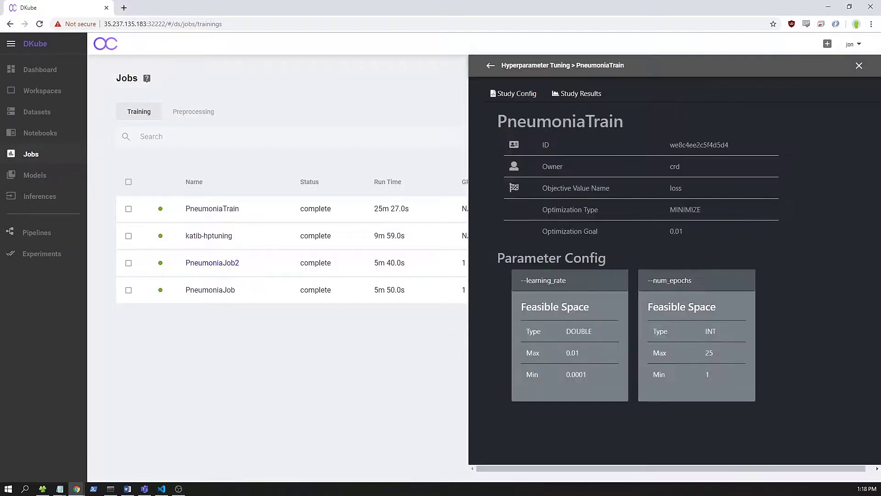
left_click(579, 97)
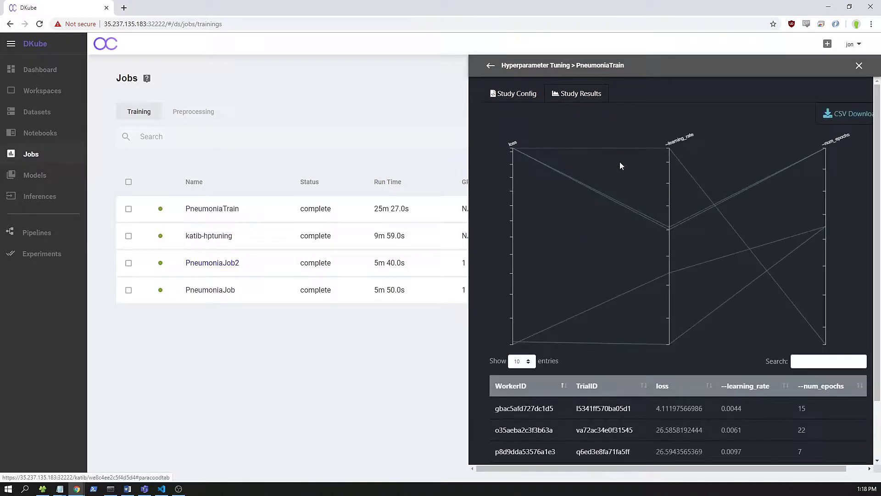
scroll(658, 234, "down", 2)
scroll(731, 302, "up", 2)
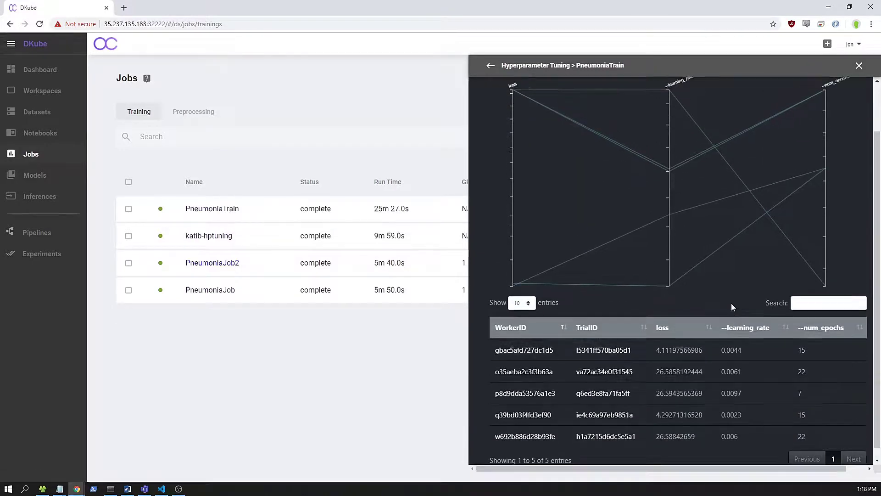
left_click(859, 66)
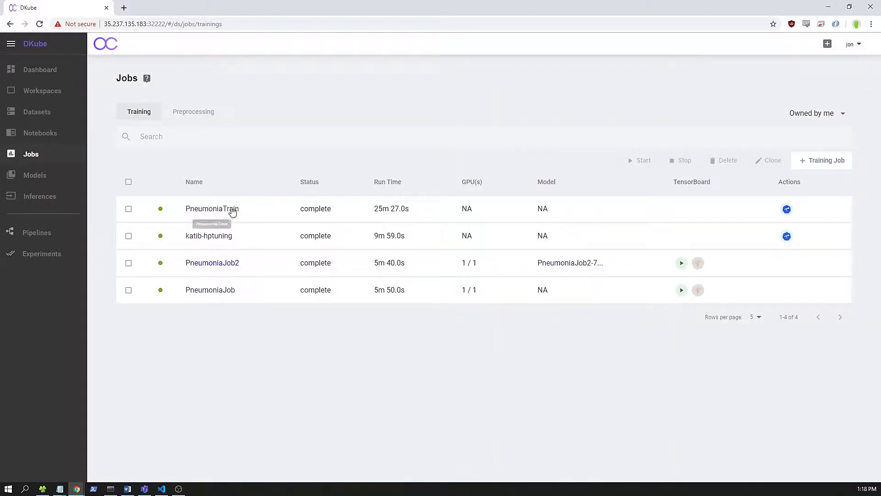
- Open the starred trial of the PneumoniaTrain job and look through its training logs
left_click(227, 210)
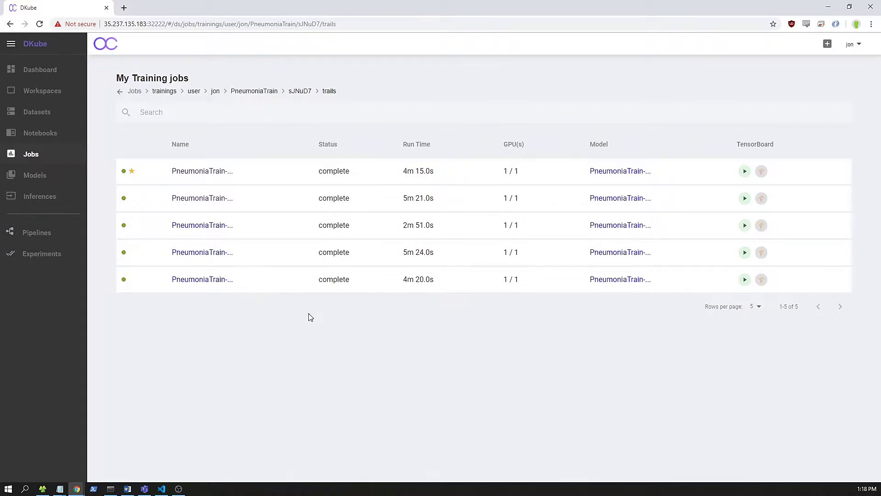
left_click(205, 173)
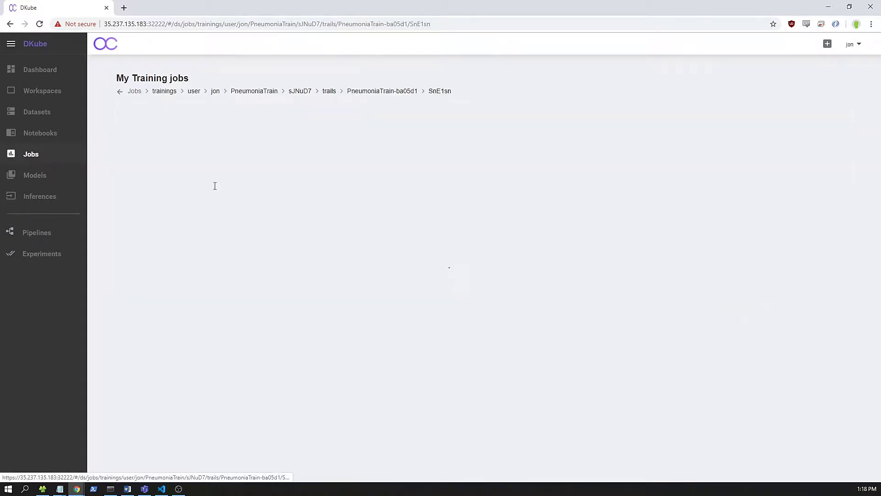
left_click(403, 124)
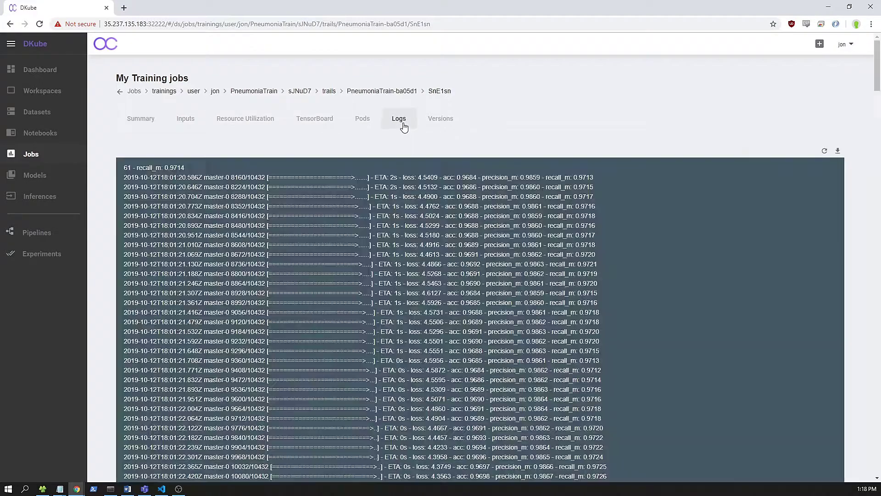
scroll(404, 183, "down", 5)
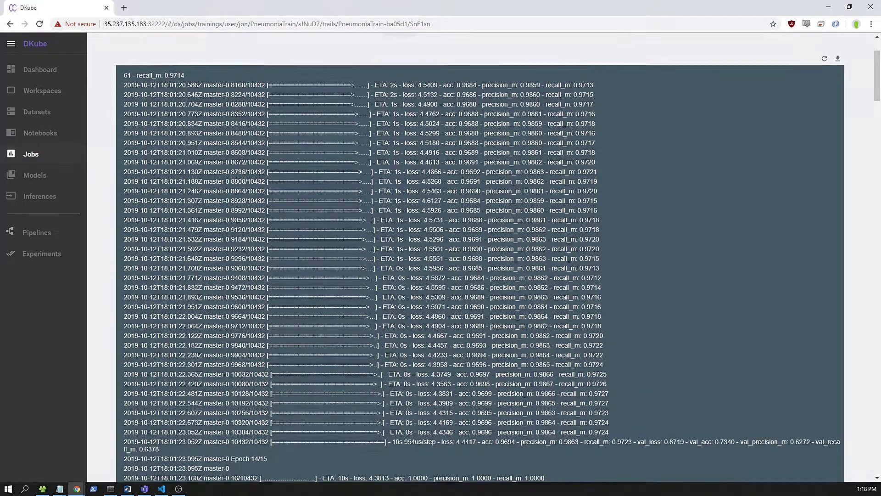
scroll(359, 202, "down", 3)
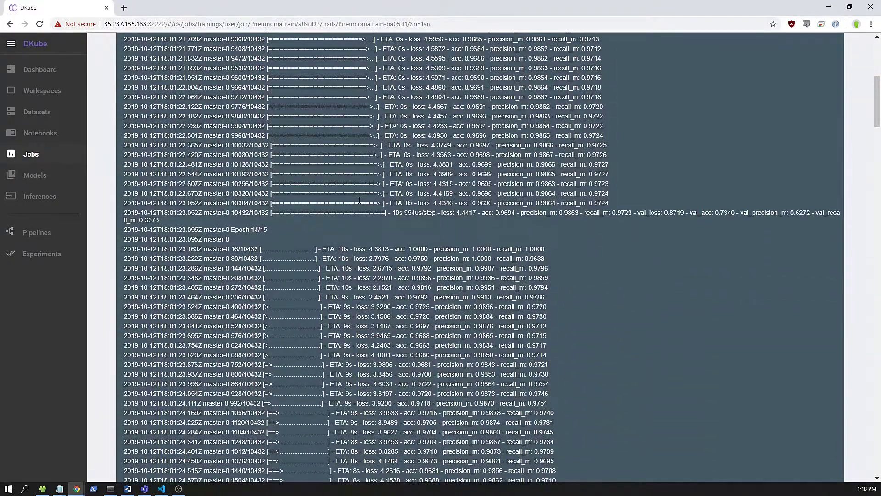
scroll(359, 193, "up", 7)
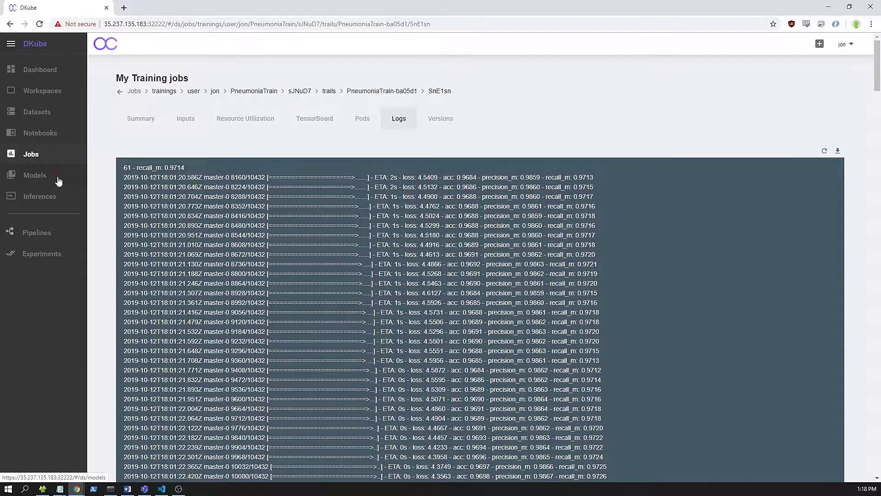
- Open the list of trained models
left_click(58, 182)
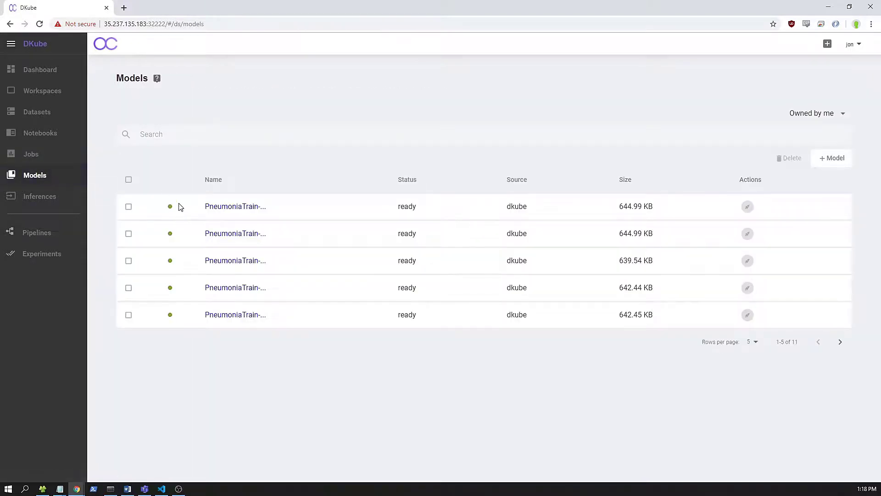